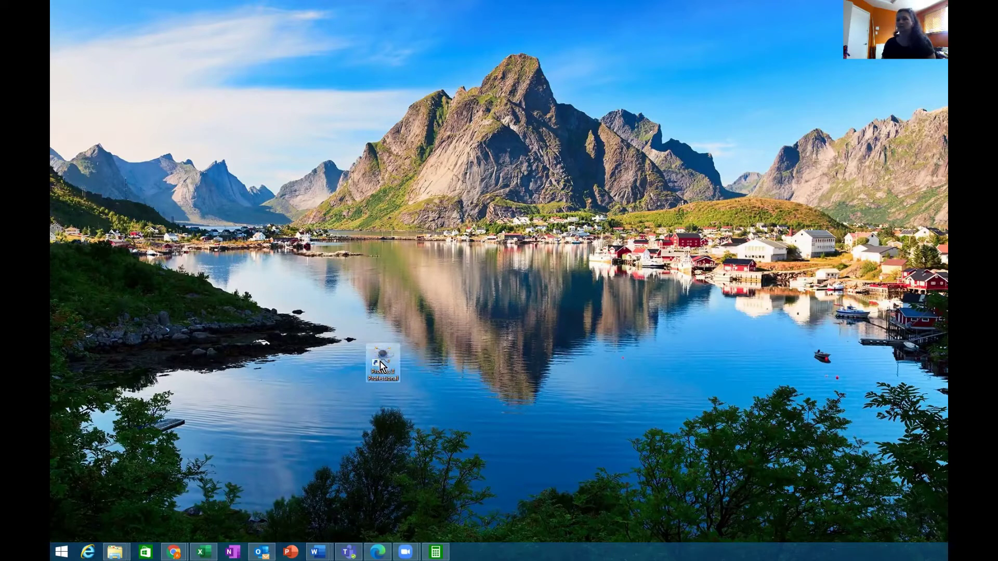
Step: Launch Proteus 8 Professional from its desktop shortcut
double_click(381, 366)
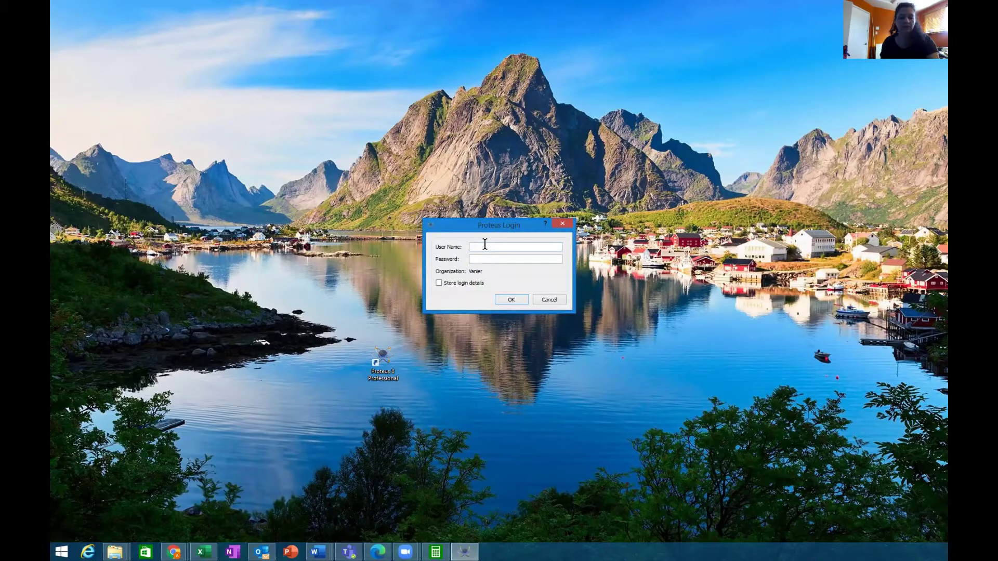
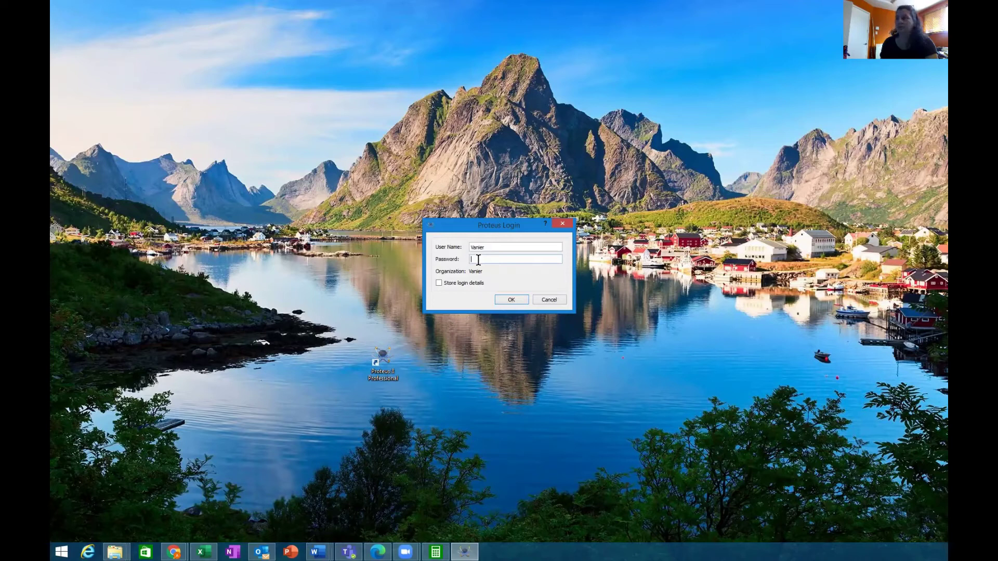
Step: Log in with the user name and account password, with Store login details ticked
key("ctrl+v")
left_click(438, 283)
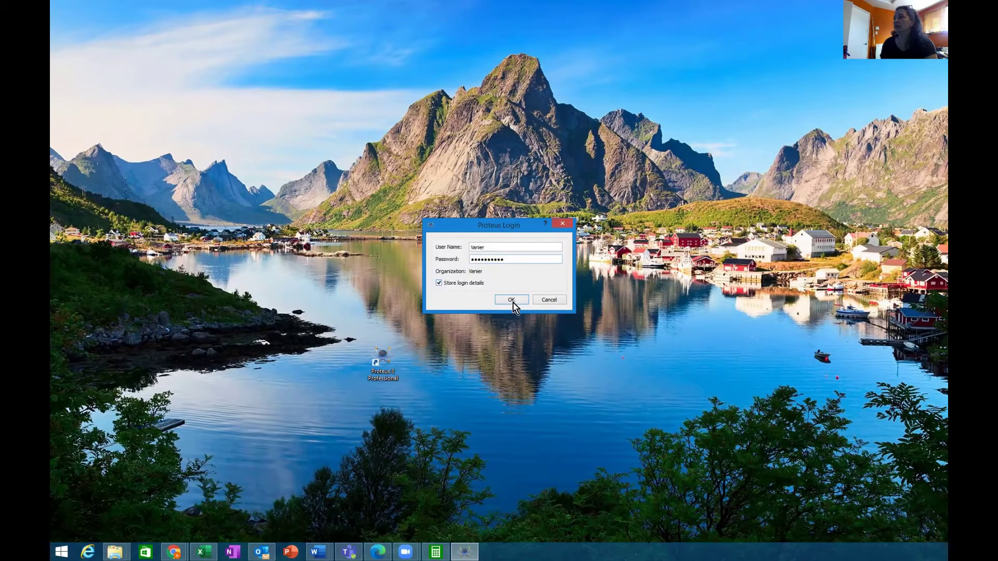
left_click(512, 299)
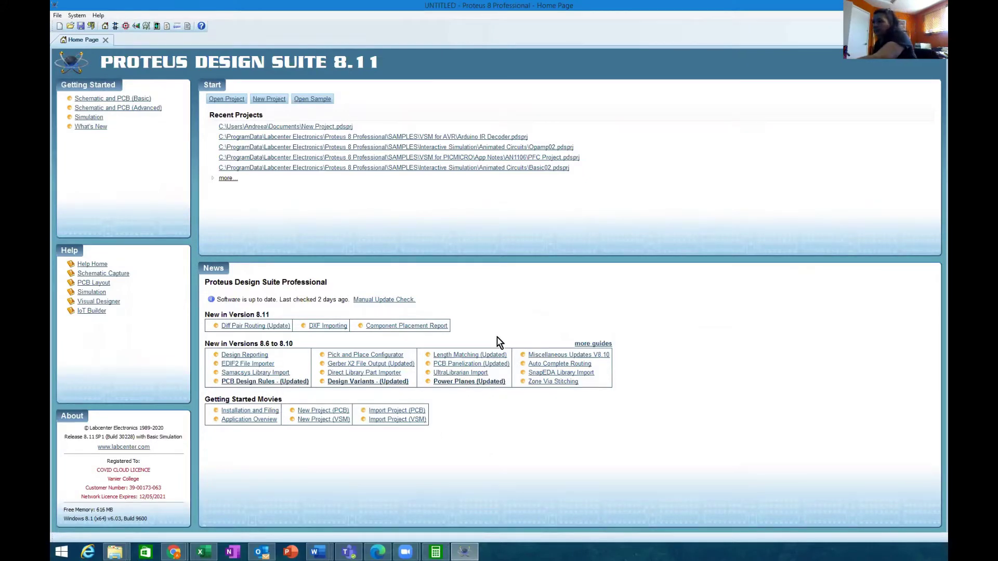
Step: Open the recent New Project.pdsprj in Schematic Capture
left_click(316, 127)
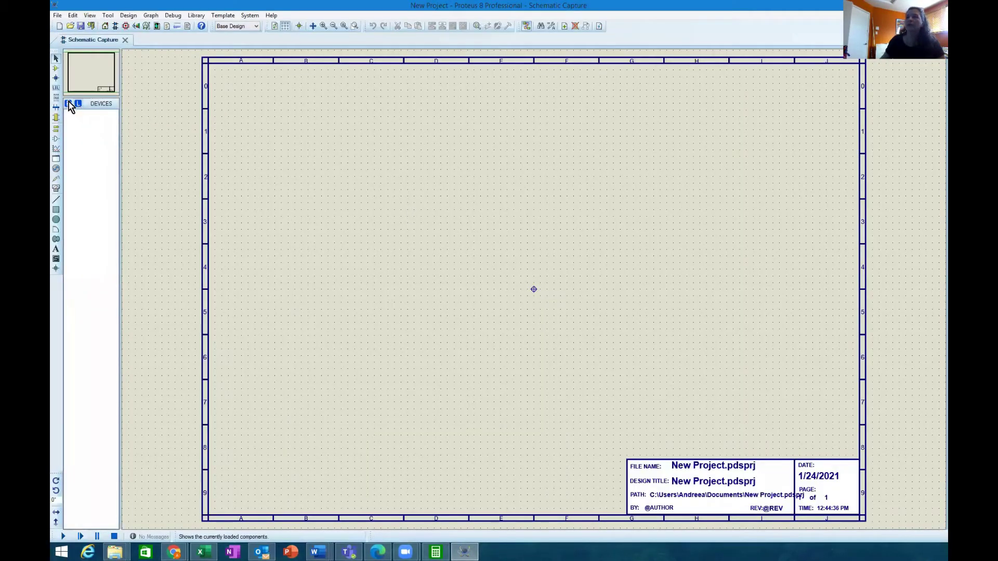
Step: Pick the generic RES device via a 'res' search and place 10k resistor R1
left_click(67, 104)
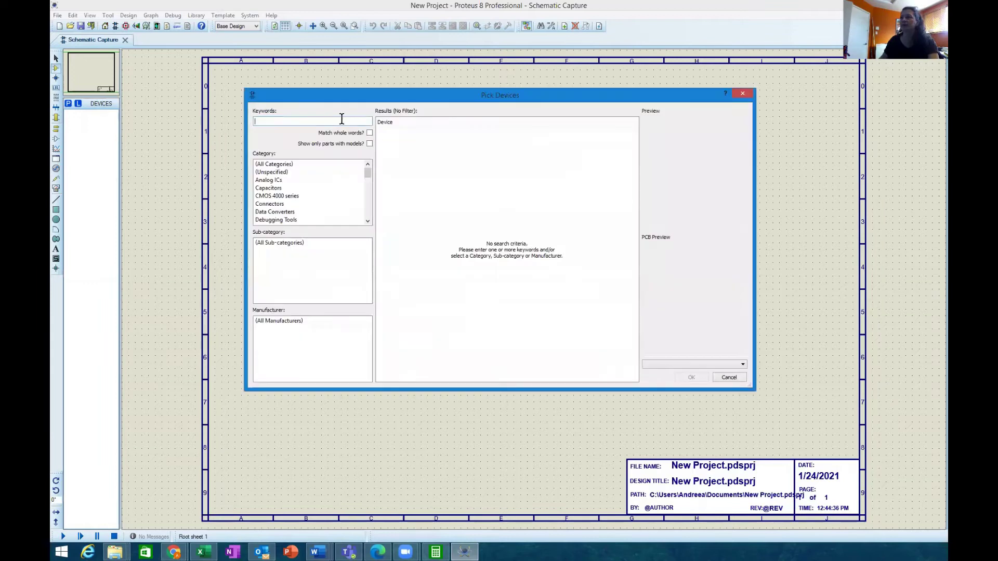
type("res")
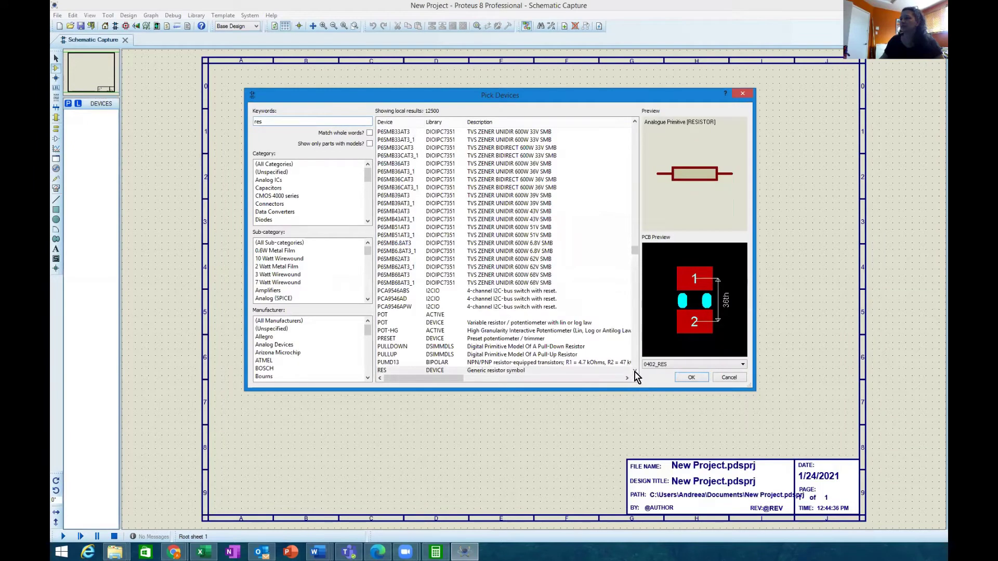
left_click(635, 355)
left_click(635, 355)
left_click(635, 355)
left_click(634, 355)
left_click(635, 355)
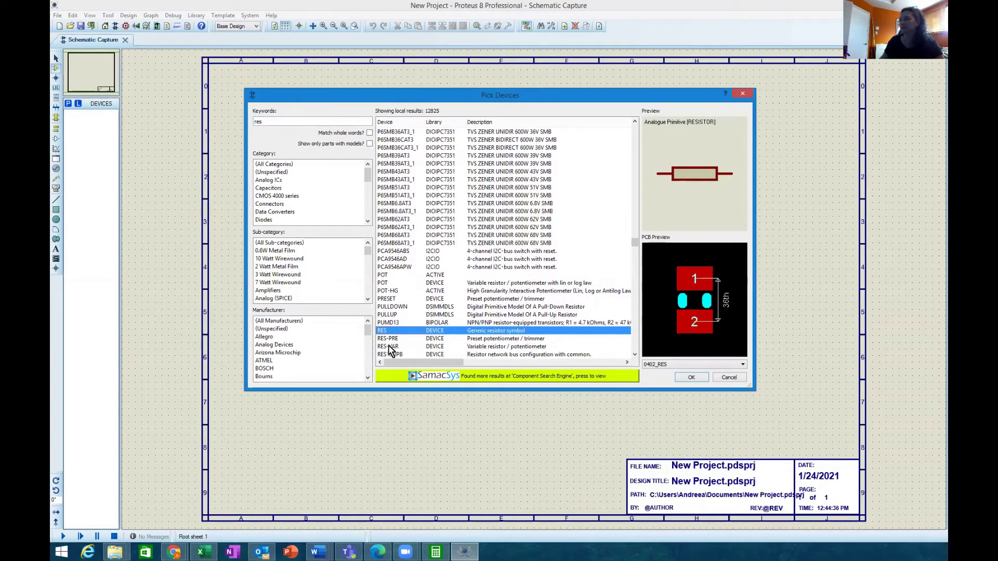
double_click(402, 332)
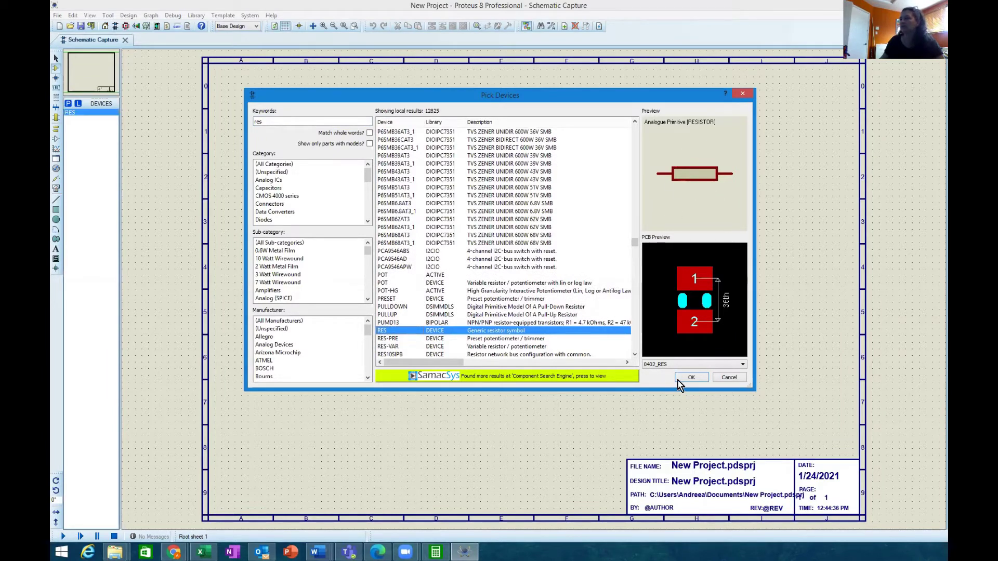
left_click(702, 380)
left_click(371, 205)
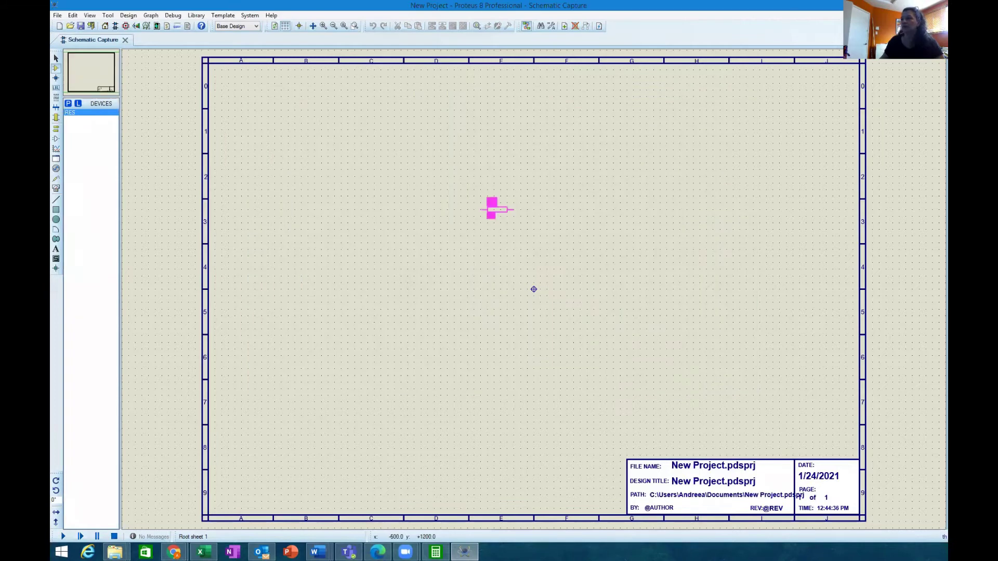
left_click(383, 249)
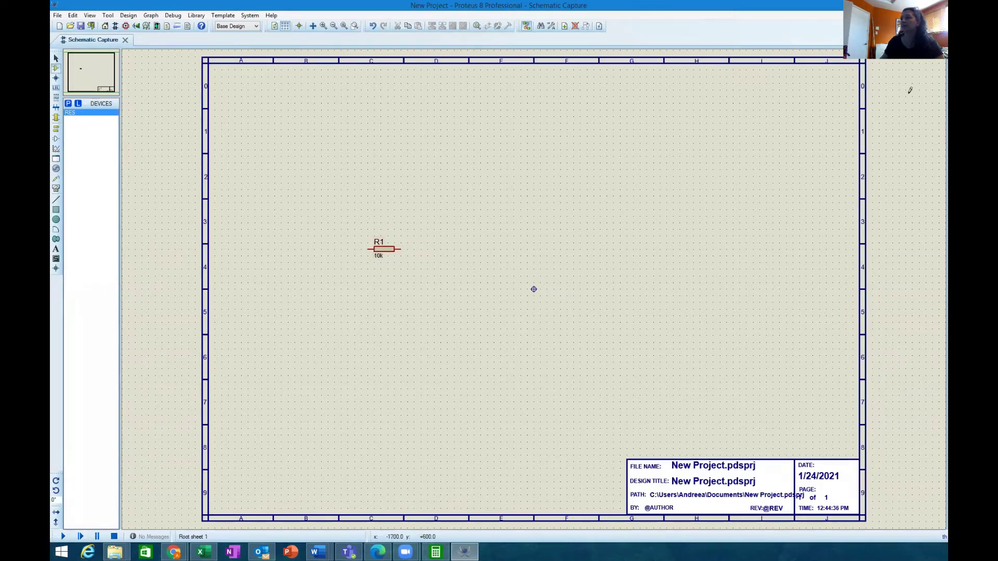
Step: Close Proteus without saving the resistor, then relaunch it from the desktop
key("alt+F4")
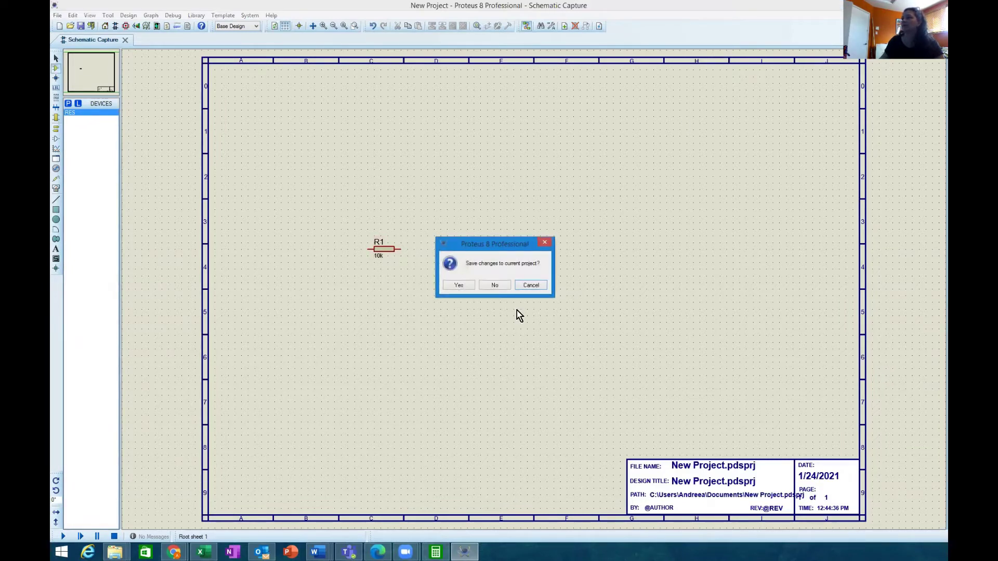
left_click(494, 285)
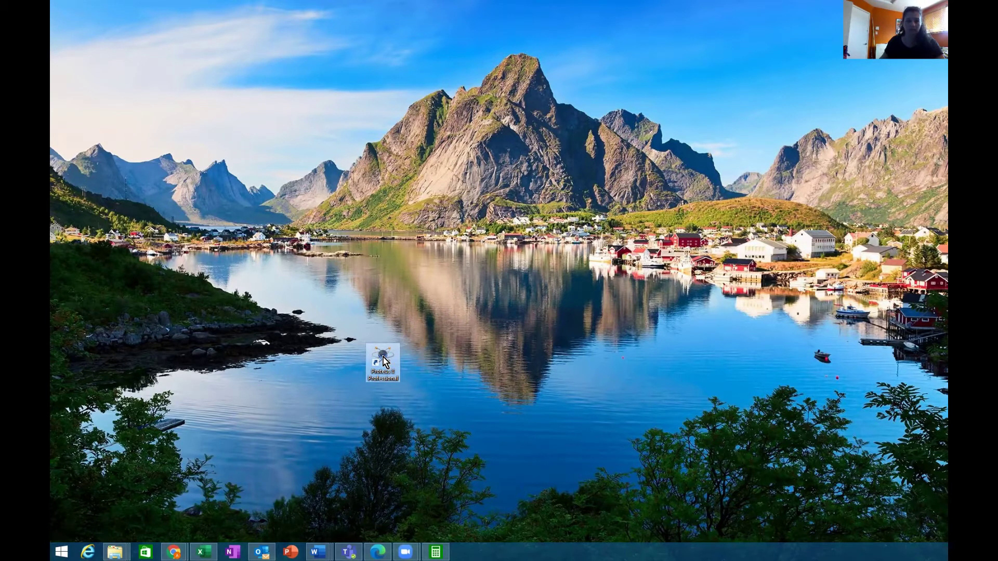
double_click(383, 357)
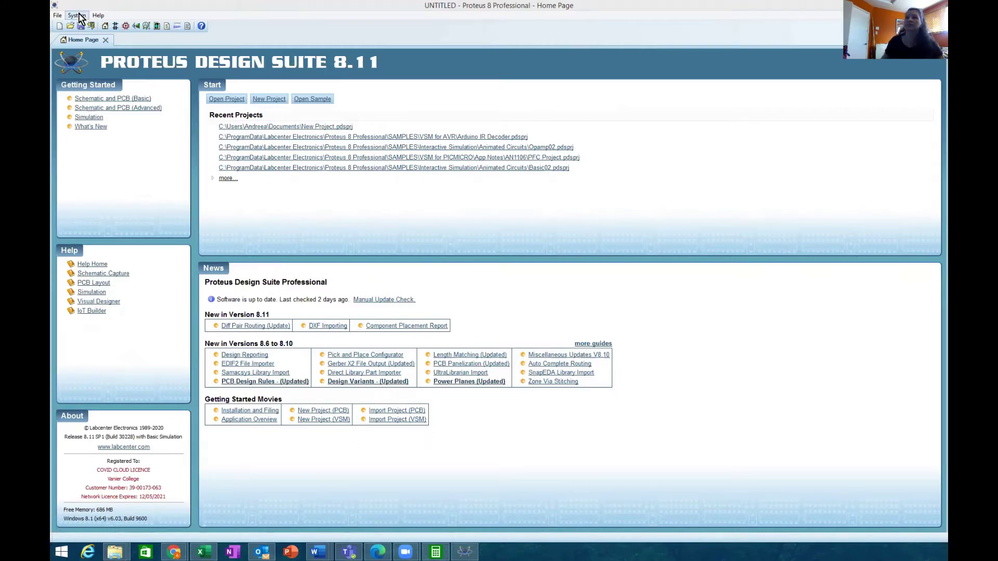
Step: Set the System Settings library locale to North American, then close Proteus
left_click(77, 16)
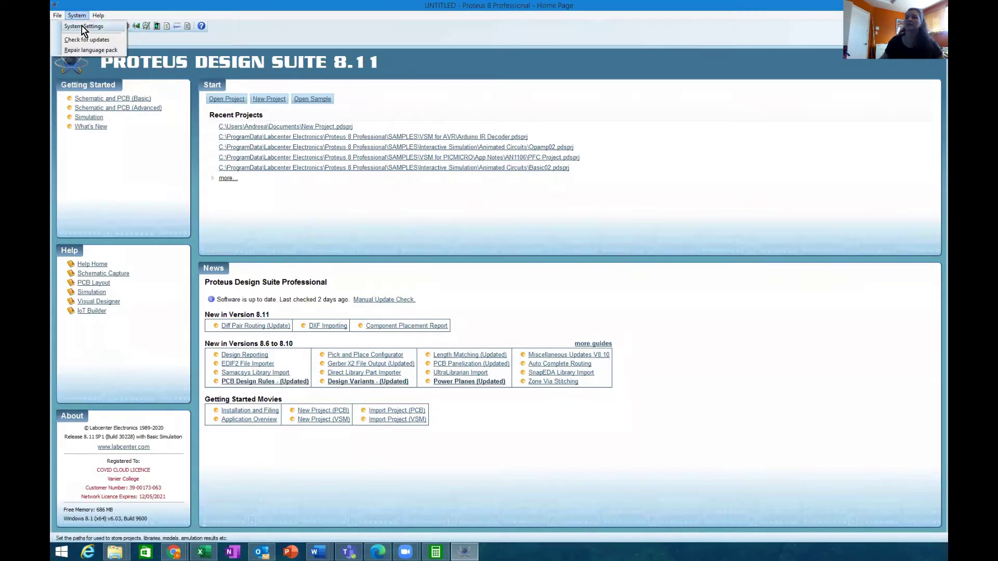
left_click(82, 26)
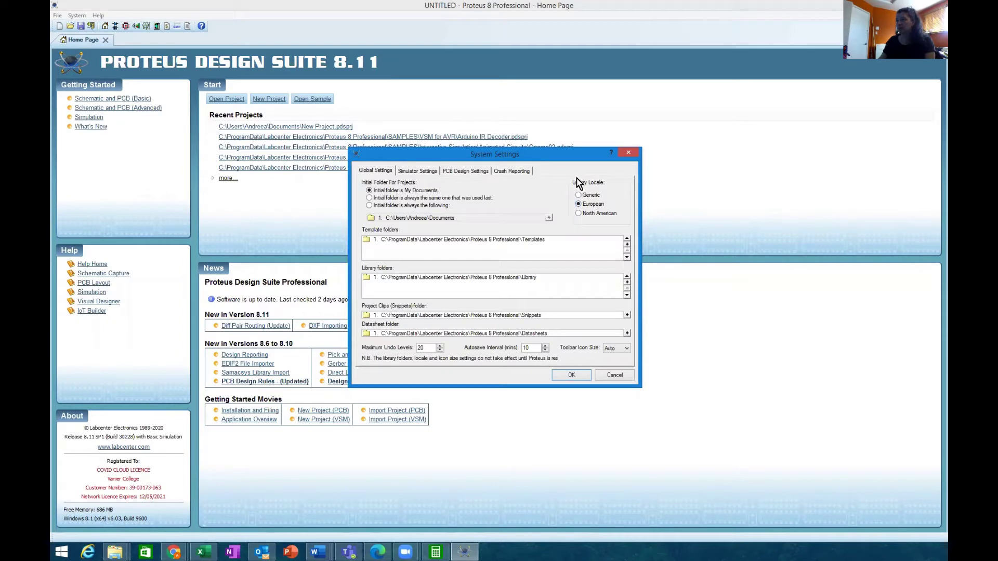
left_click(579, 214)
left_click(571, 375)
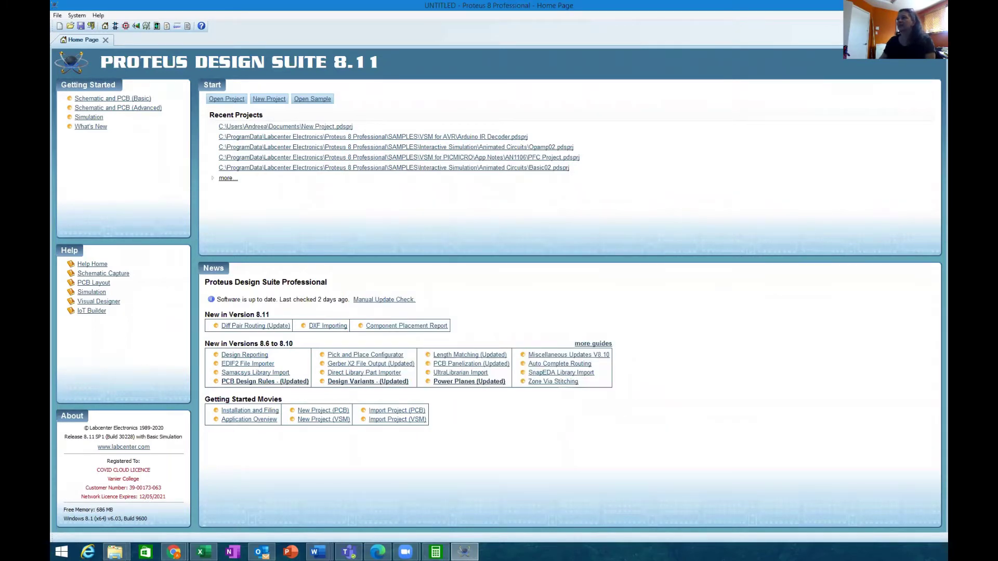
left_click(935, 5)
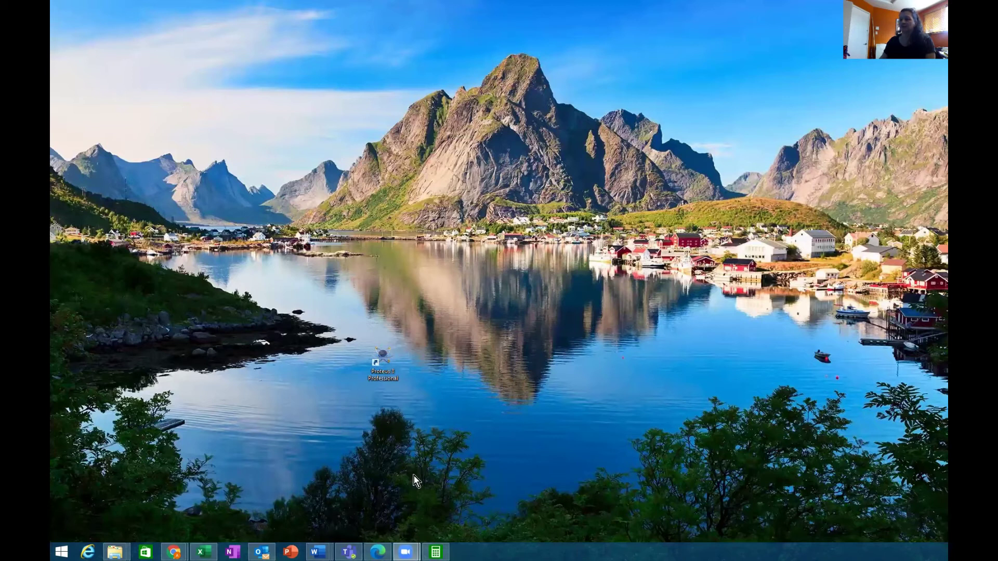
Step: Relaunch Proteus and start the New Project Wizard from the Home Page
double_click(382, 358)
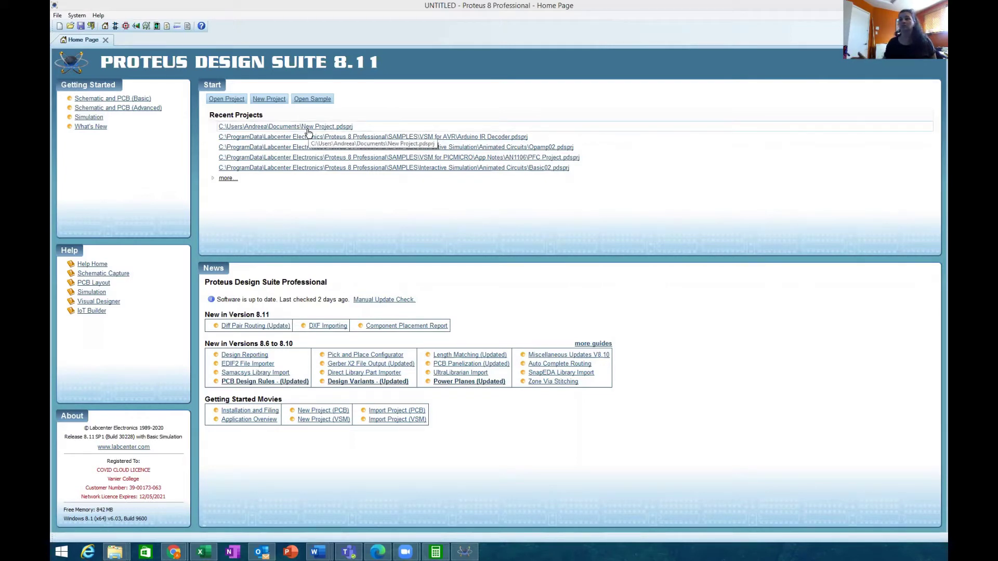
left_click(267, 99)
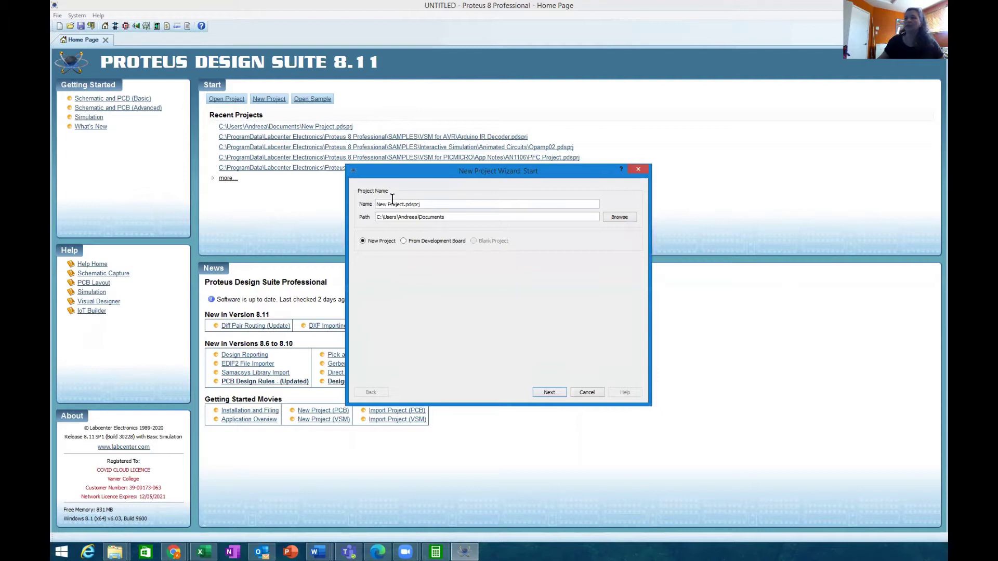
Step: Name the project LAB1 and finish with a Landscape A4 schematic, no PCB or firmware
left_click_drag(448, 204, 371, 204)
type("LAB1")
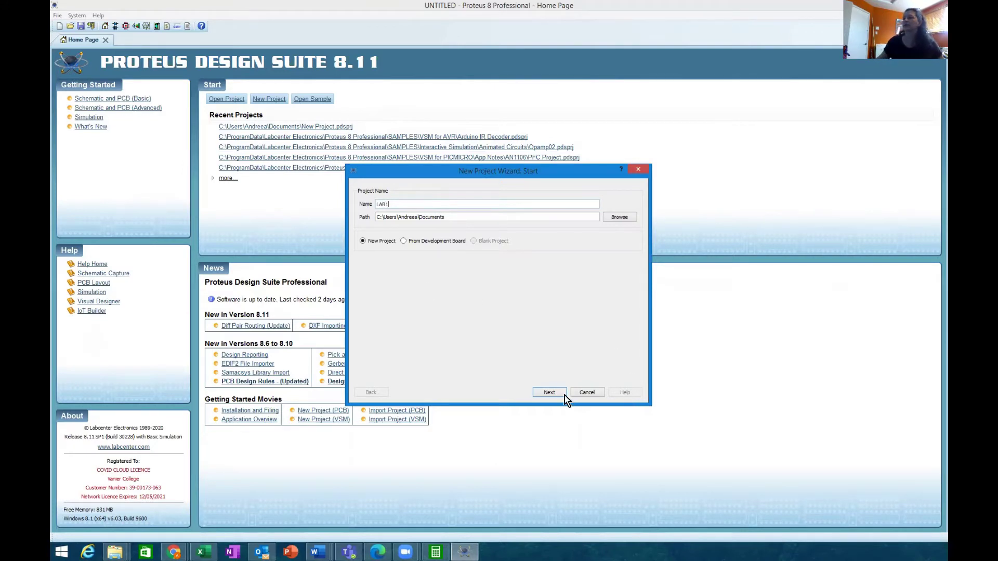
left_click(550, 392)
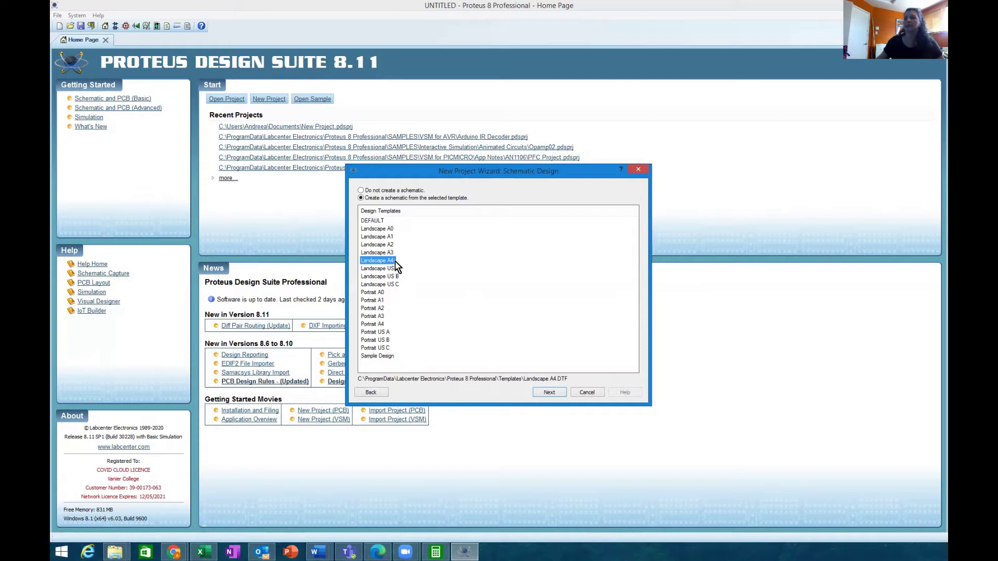
left_click(550, 393)
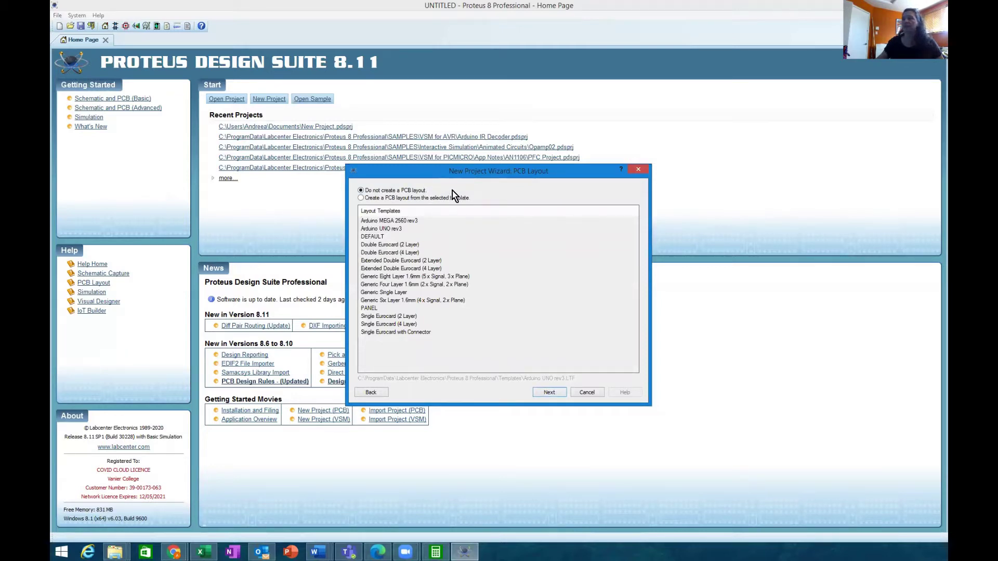
left_click(549, 394)
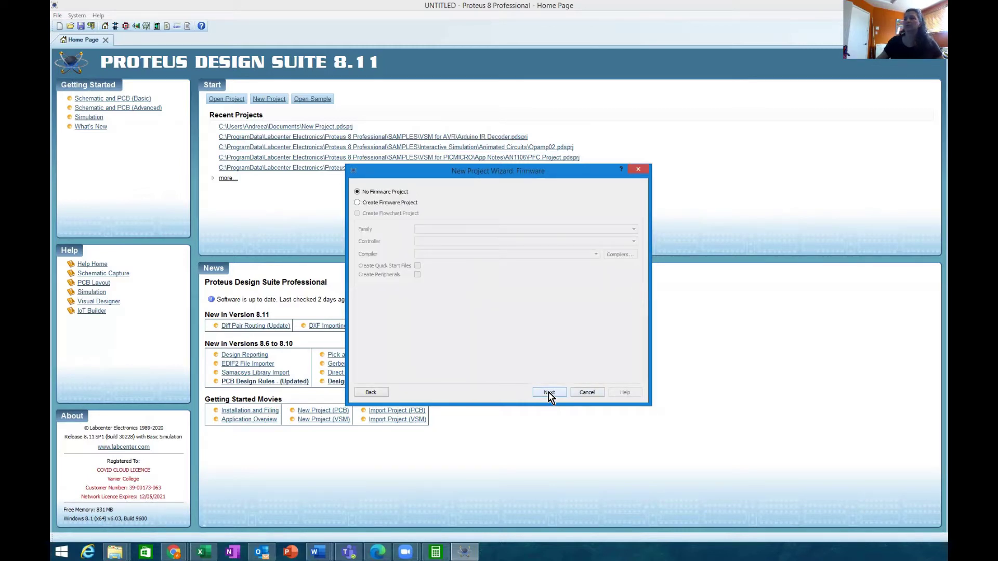
left_click(550, 393)
left_click(549, 393)
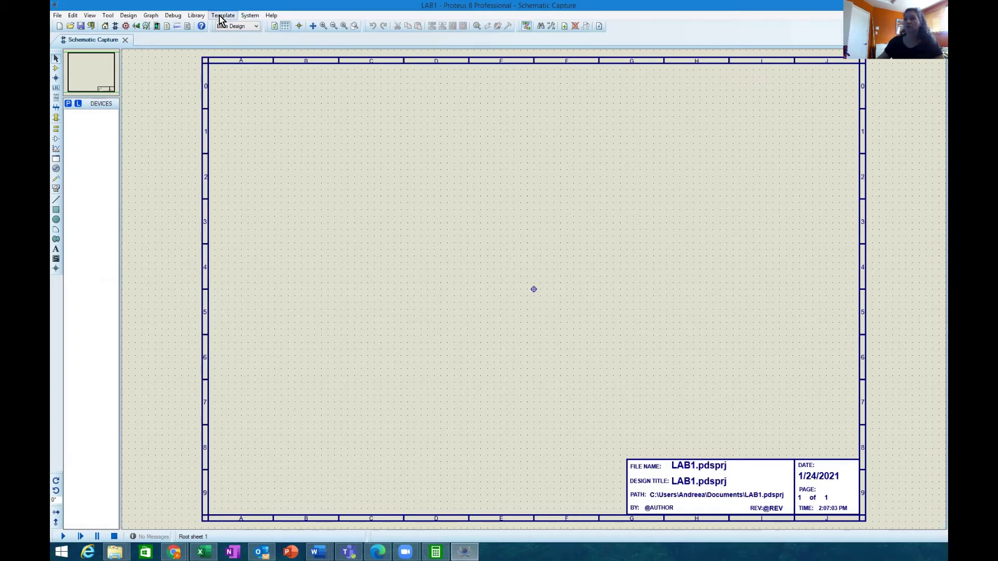
Step: Set design title LAB1, revision 1.0 and the author's name, then zoom to check the title block
left_click(127, 20)
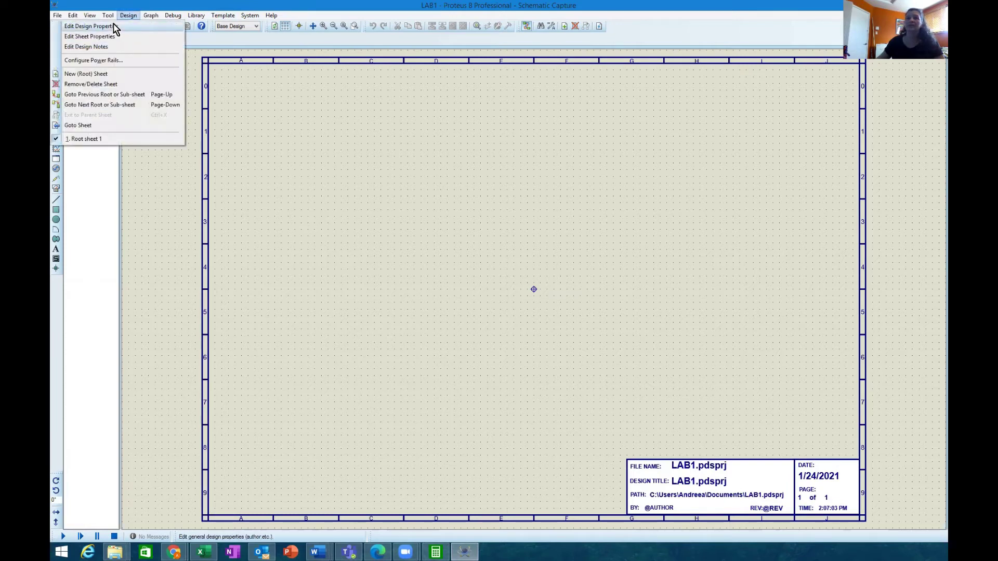
left_click(111, 27)
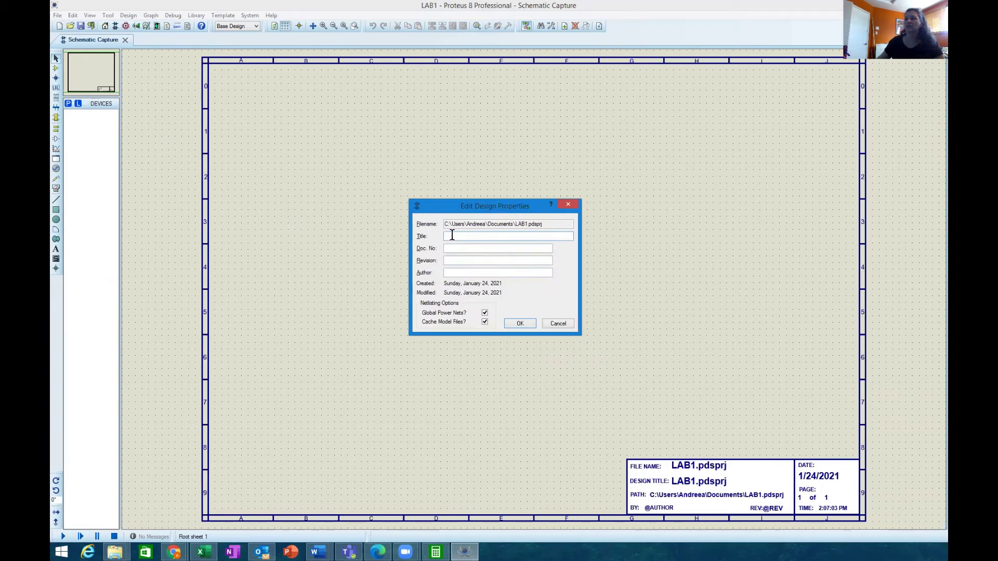
type("LAB1")
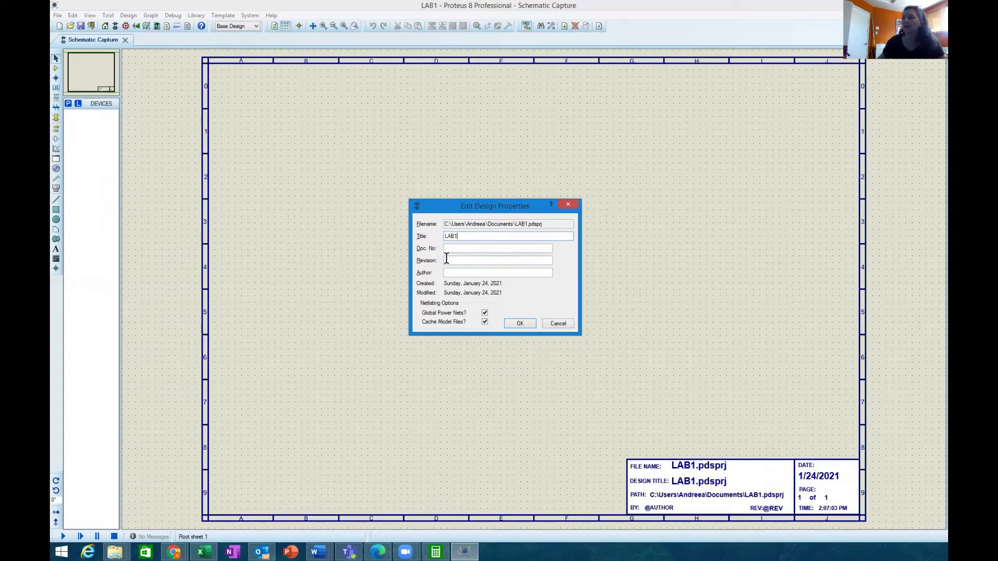
left_click(446, 259)
type("1.")
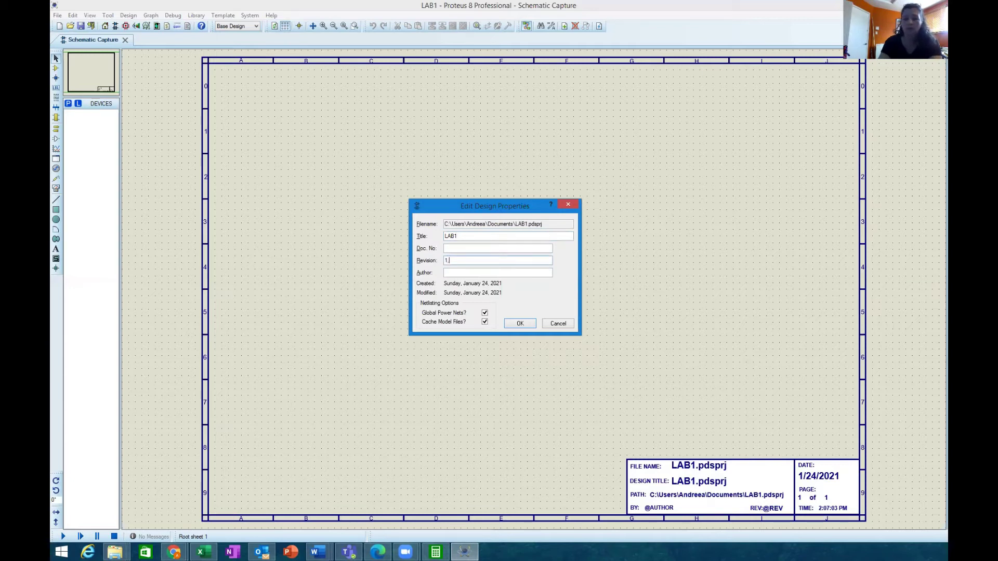
type("0")
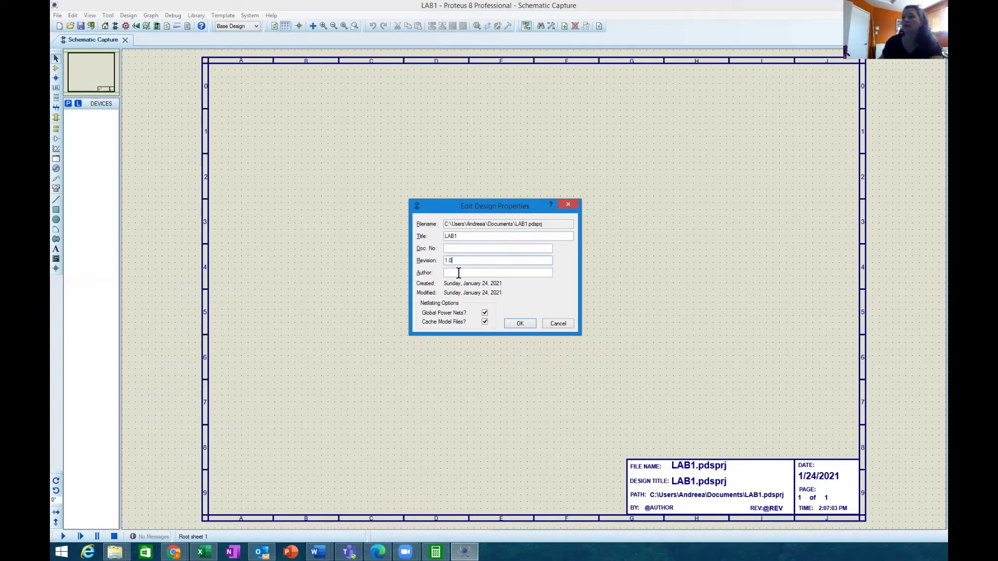
type("Andreea Iftimie")
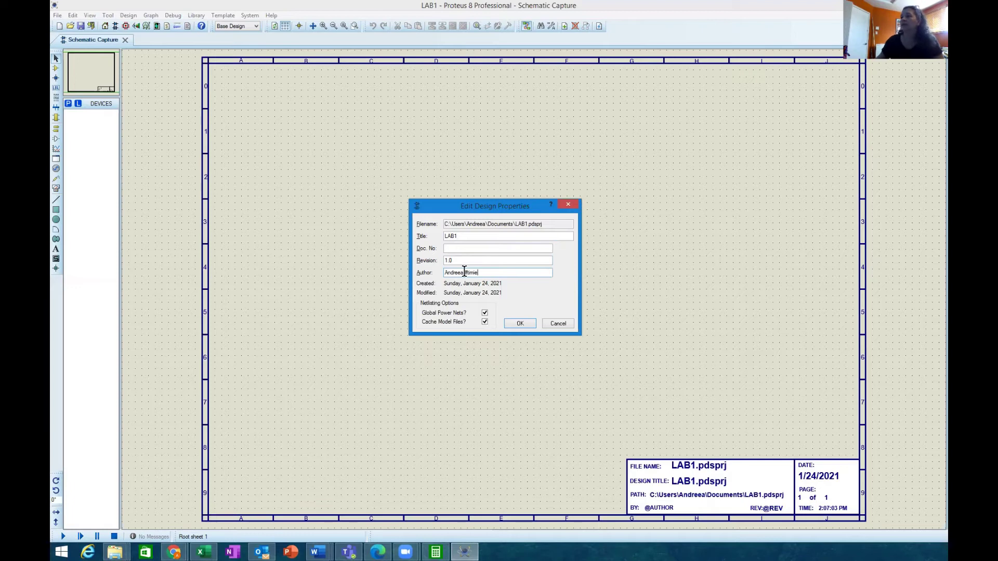
left_click(520, 324)
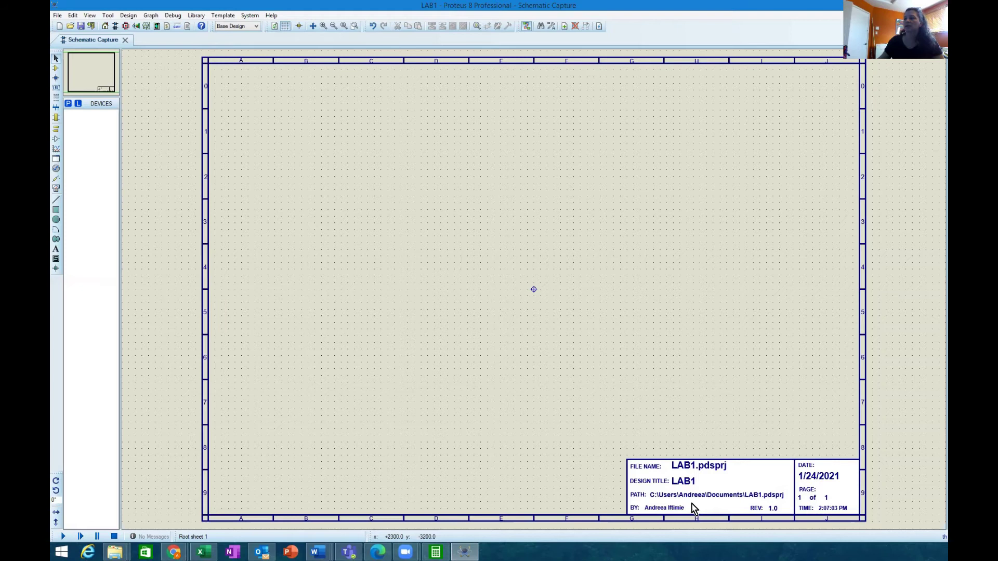
scroll(630, 401, "down", 2)
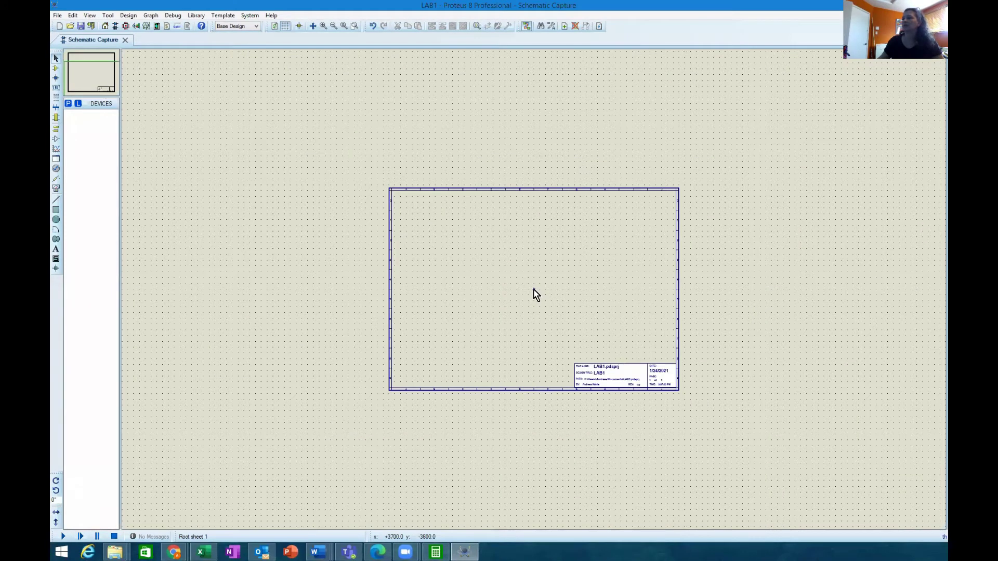
scroll(535, 294, "up", 3)
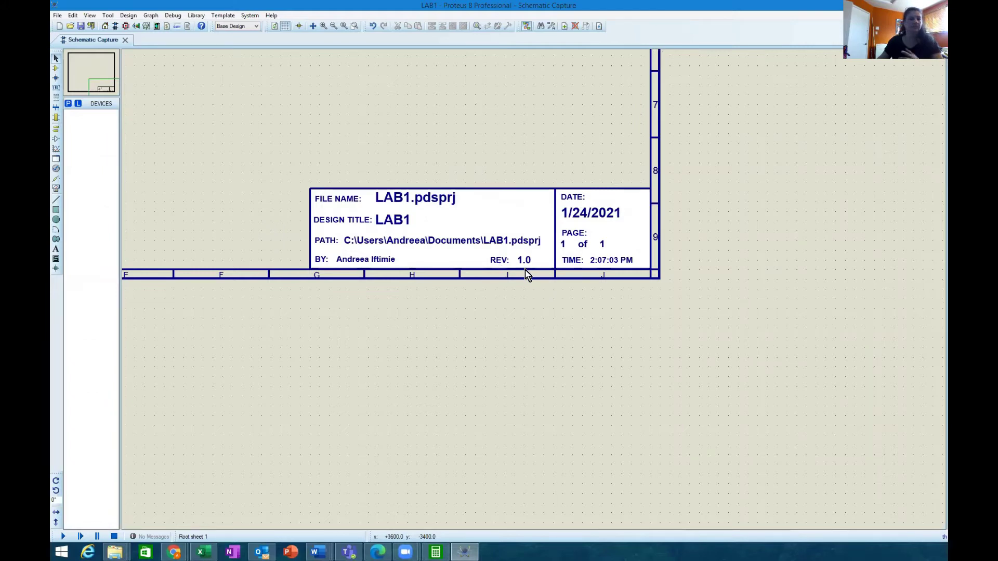
scroll(498, 259, "down", 4)
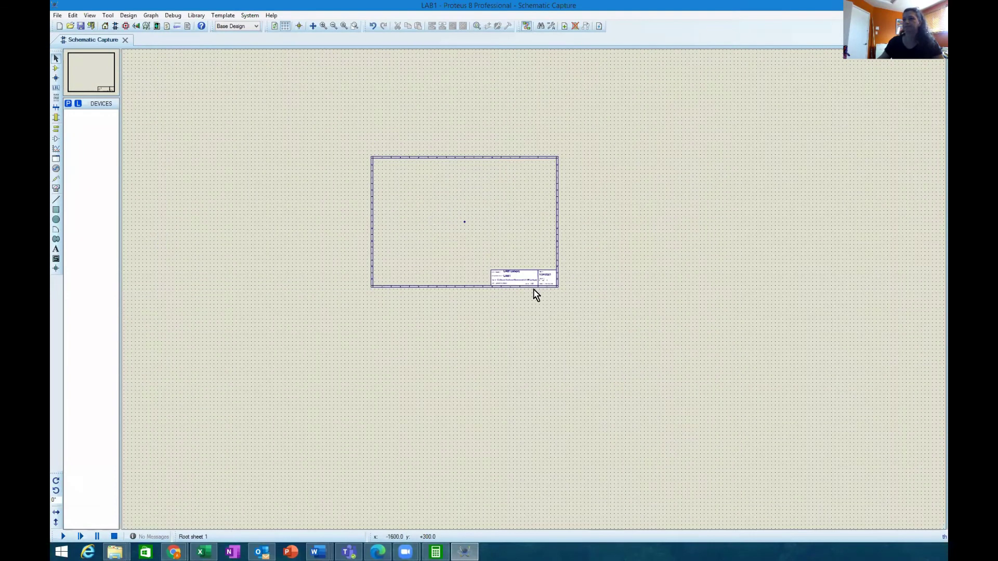
scroll(535, 292, "up", 2)
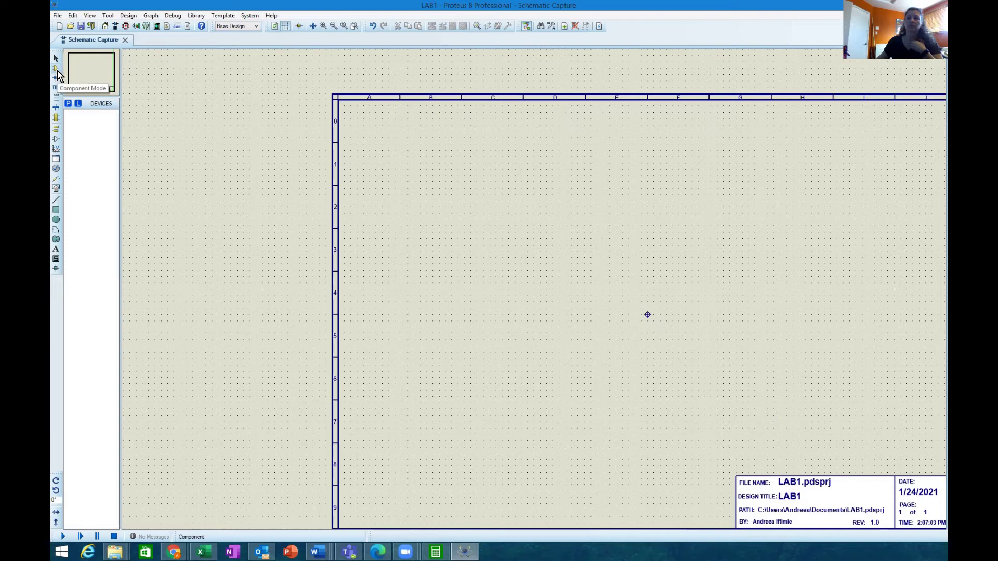
Step: In Component Mode, search Pick Devices and add the RES resistor to the LAB1 device list
left_click(57, 69)
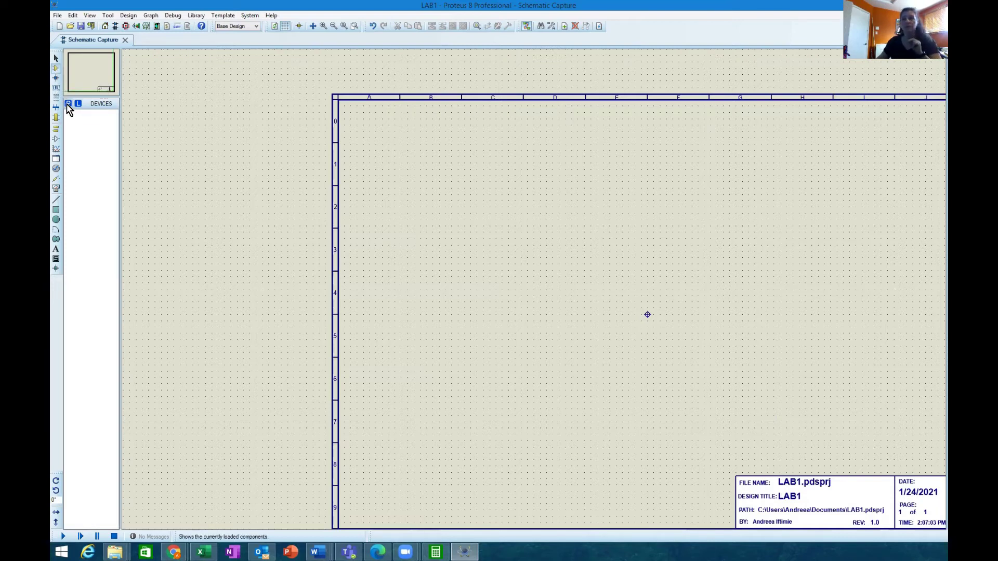
left_click(69, 104)
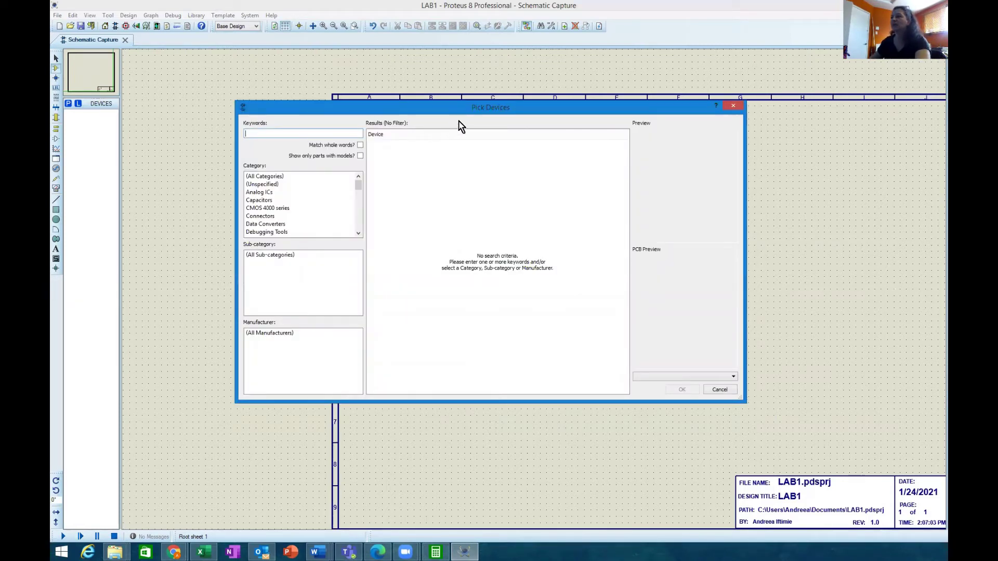
left_click(319, 135)
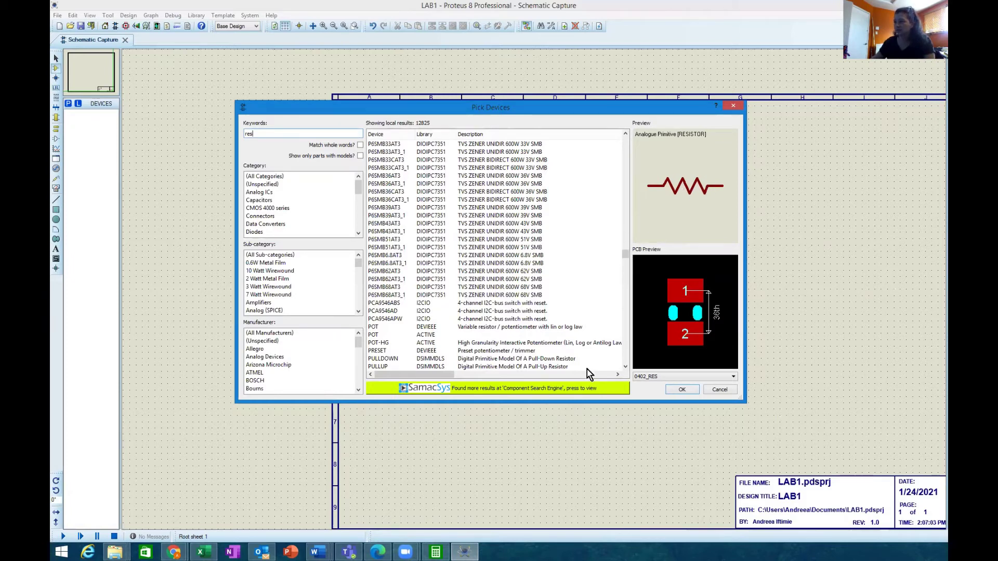
left_click(626, 367)
left_click(626, 367)
left_click(626, 367)
left_click(626, 367)
left_click(625, 367)
left_click(626, 367)
left_click(626, 367)
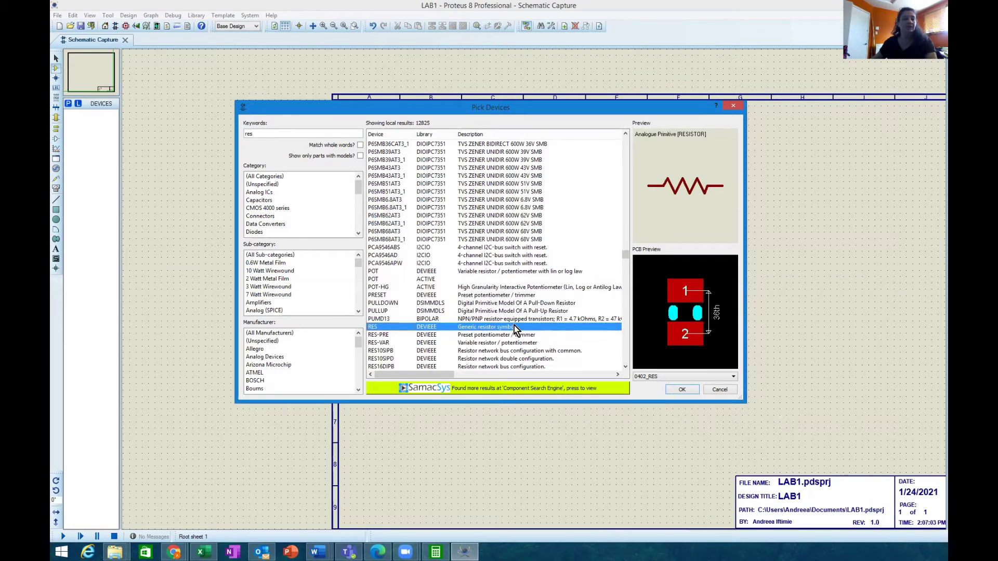
mouse_move(514, 328)
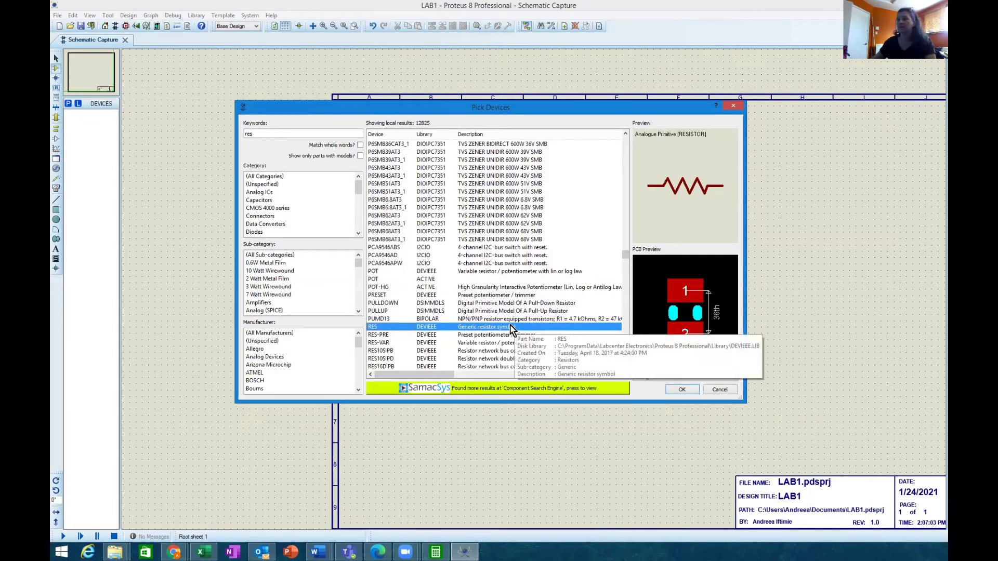
left_click(682, 390)
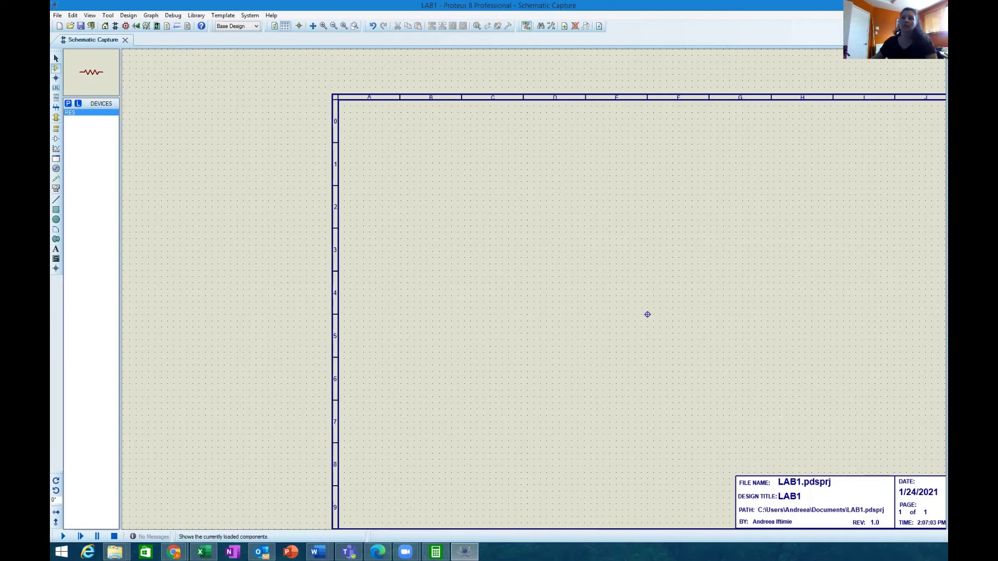
left_click(69, 104)
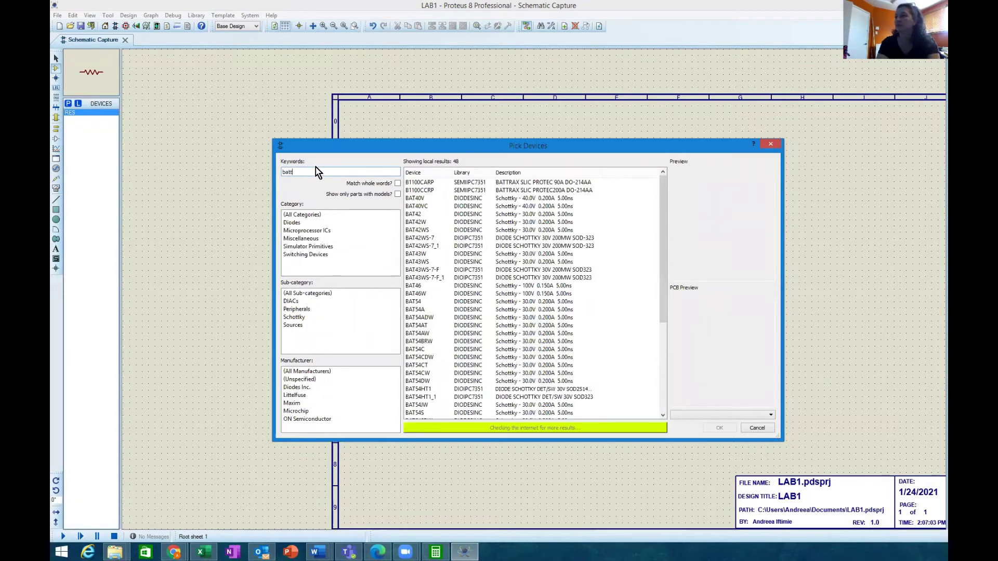
Step: Search 'batte' and add BATTERY and the single-cell CELL parts, keeping existing battery instances unchanged
type("te")
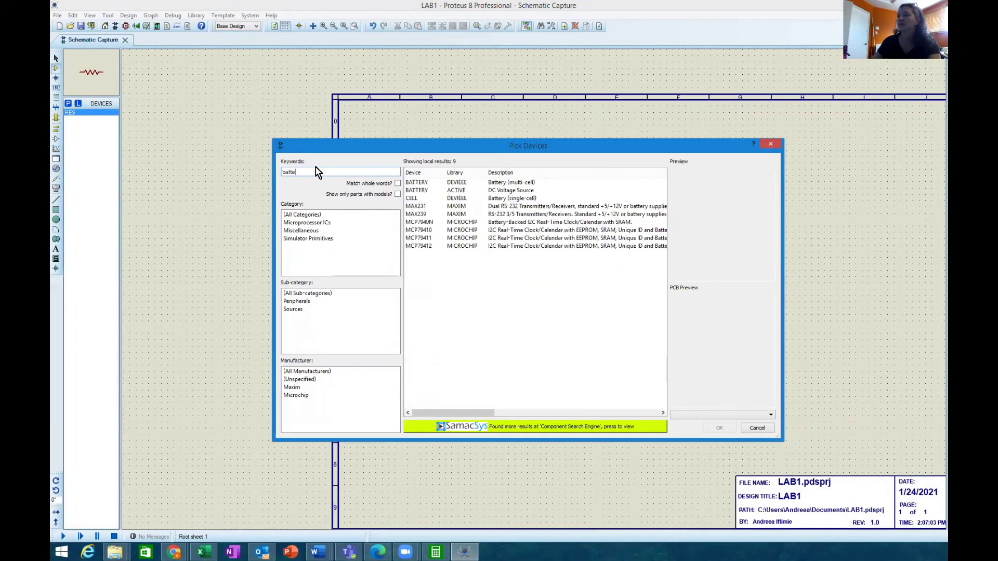
left_click(455, 183)
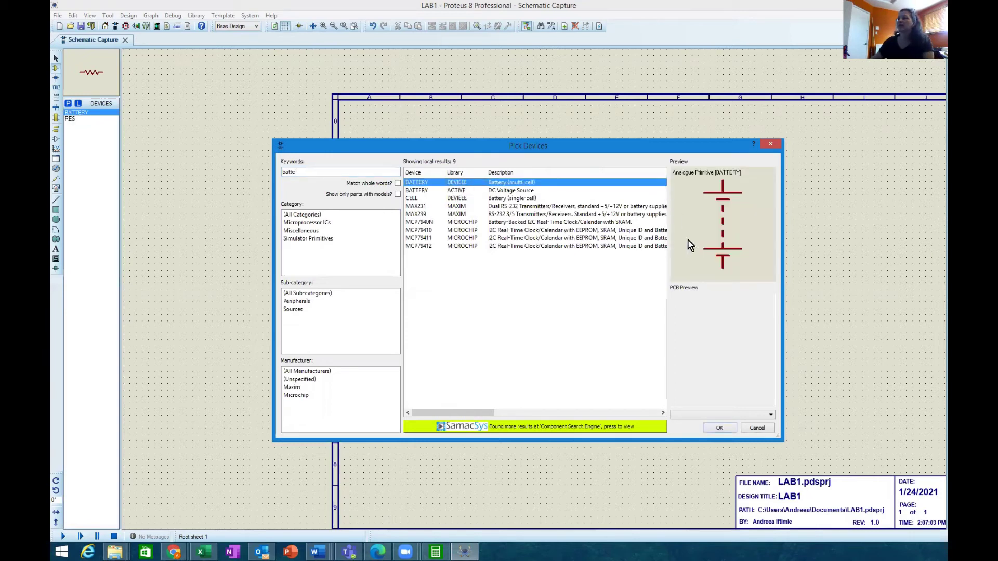
double_click(525, 191)
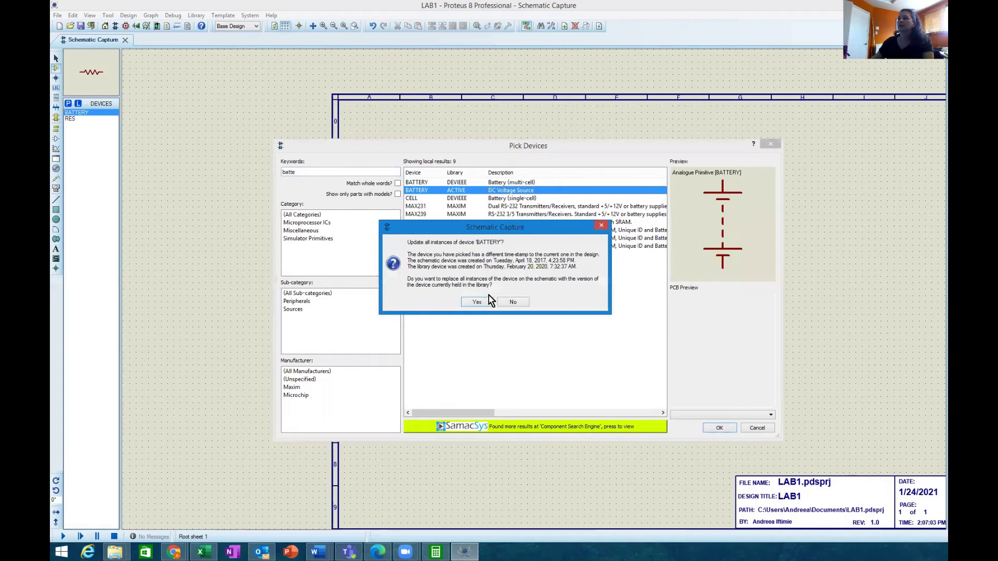
left_click(513, 303)
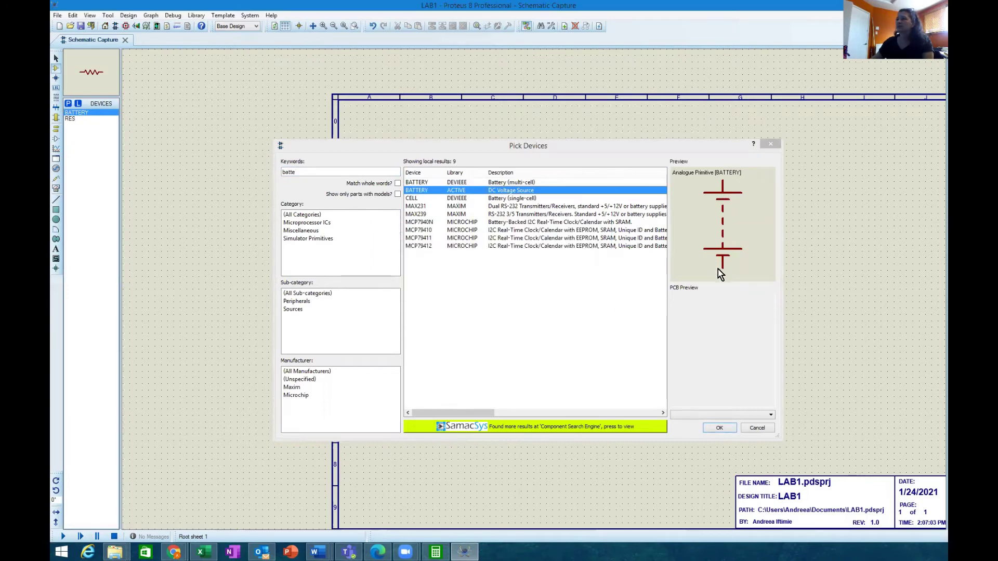
left_click(586, 198)
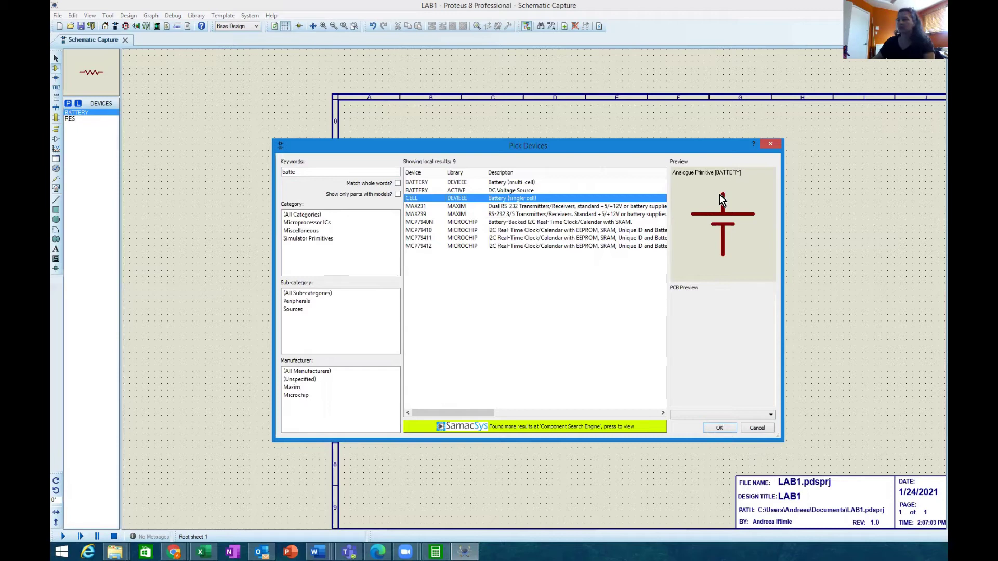
left_click(719, 427)
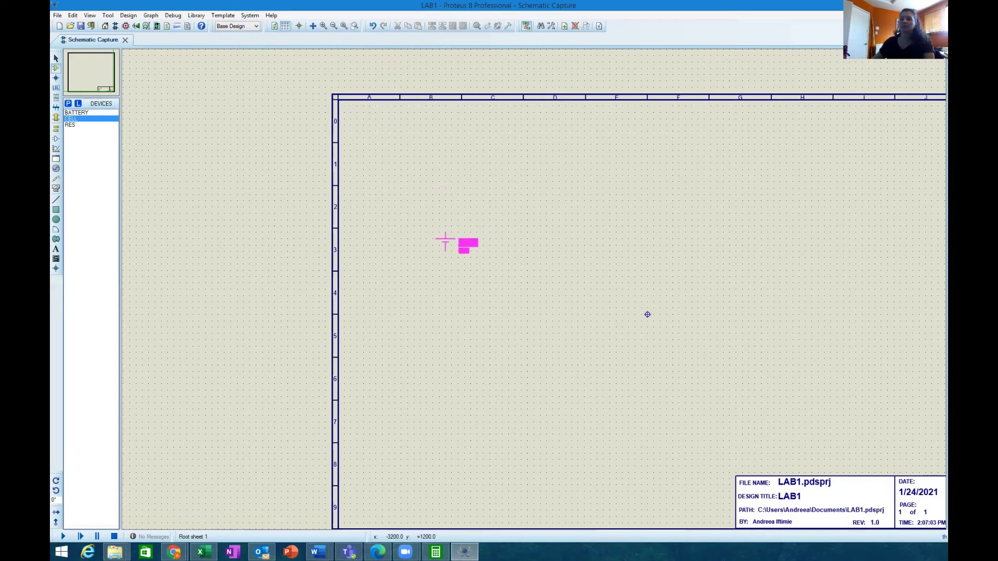
Step: Cancel the CELL placement and start placing a RES resistor on the sheet near column D
key("Escape")
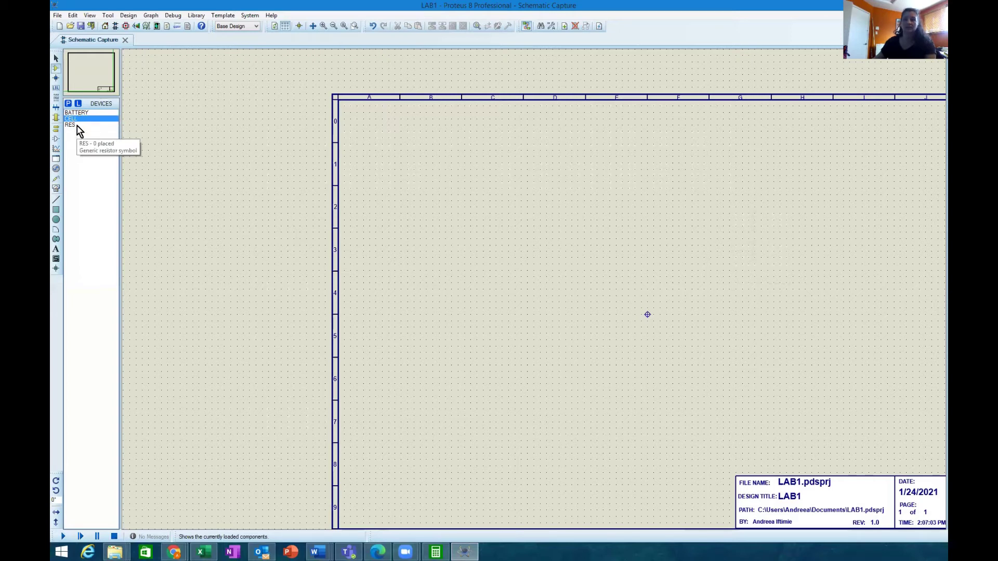
left_click(74, 125)
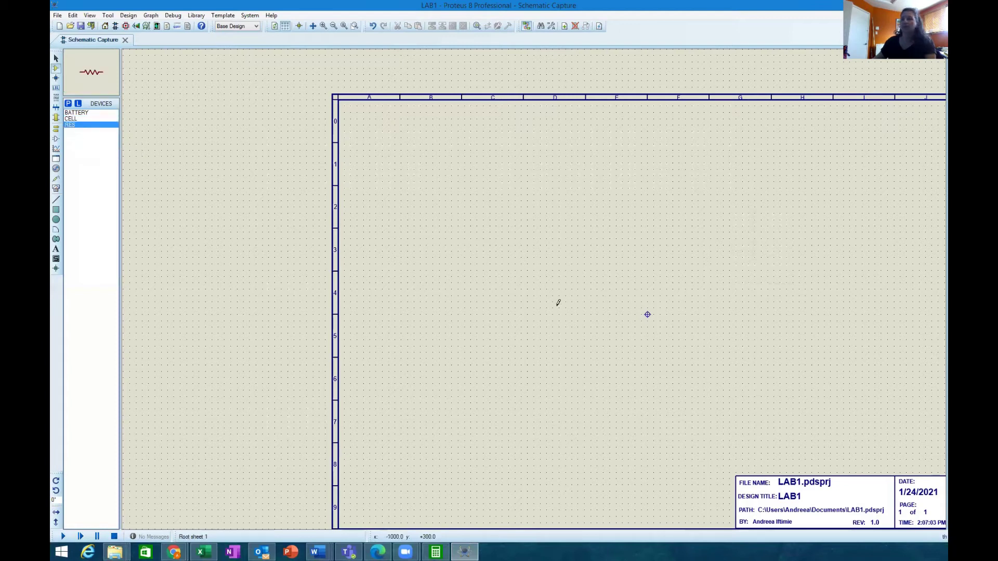
left_click(492, 242)
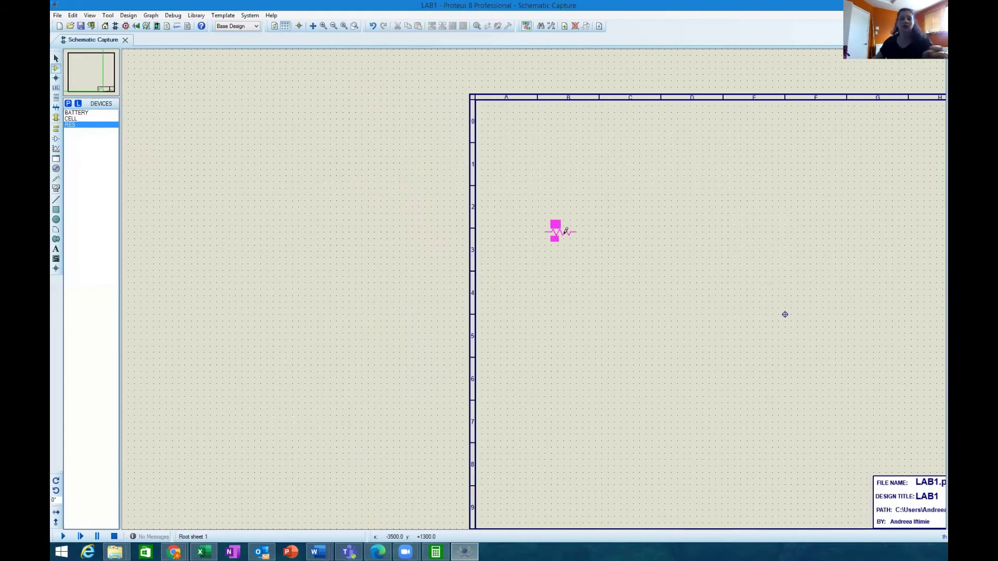
left_click(73, 126)
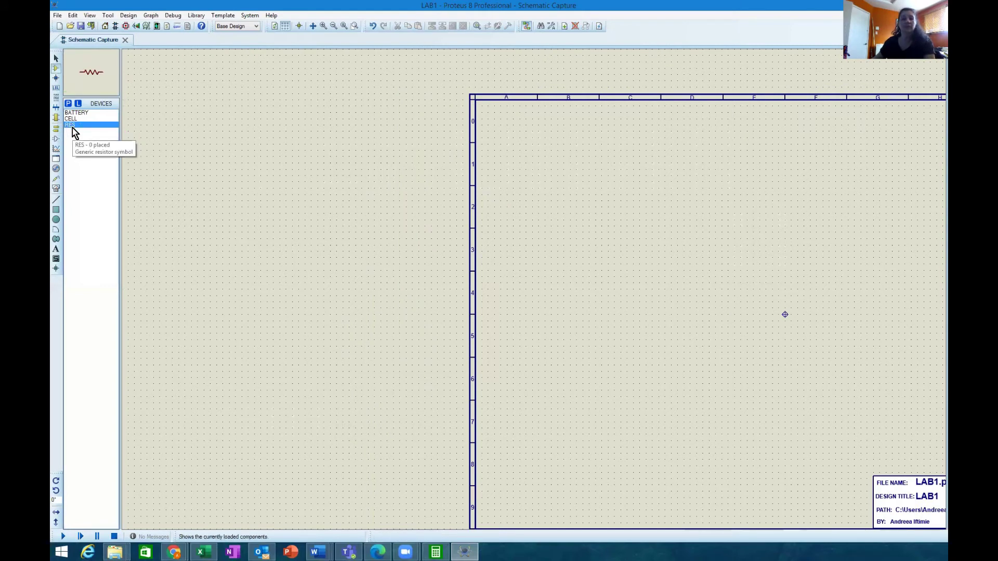
left_click(699, 284)
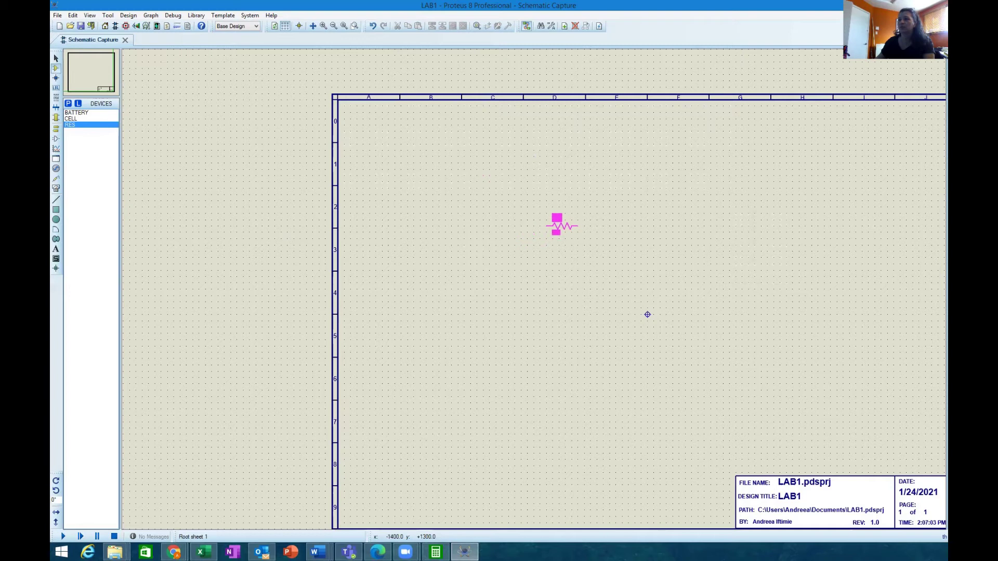
Step: Drop R1 near column D, place R2 to its lower right and R3 below it, then select R2
left_click(509, 238)
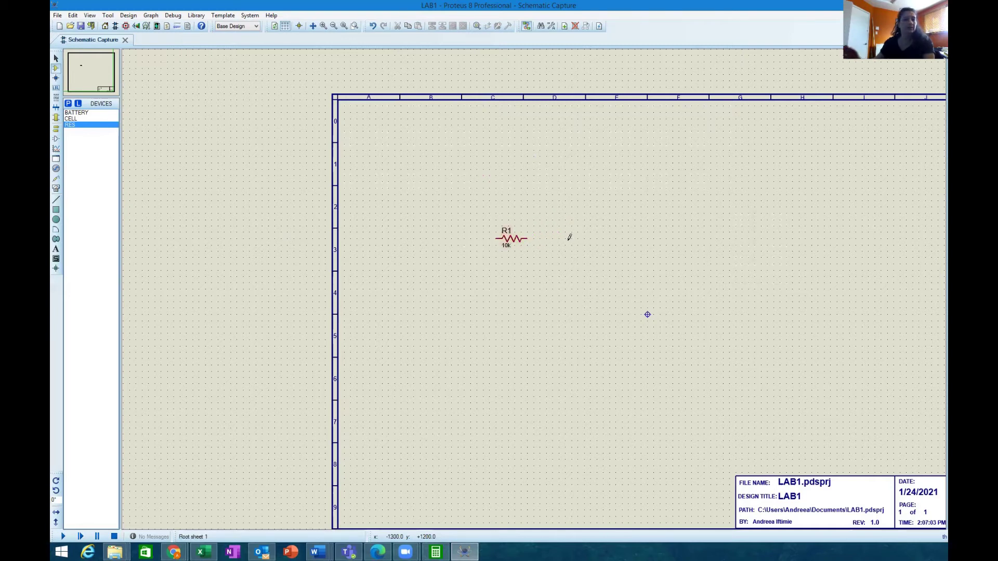
left_click(561, 269)
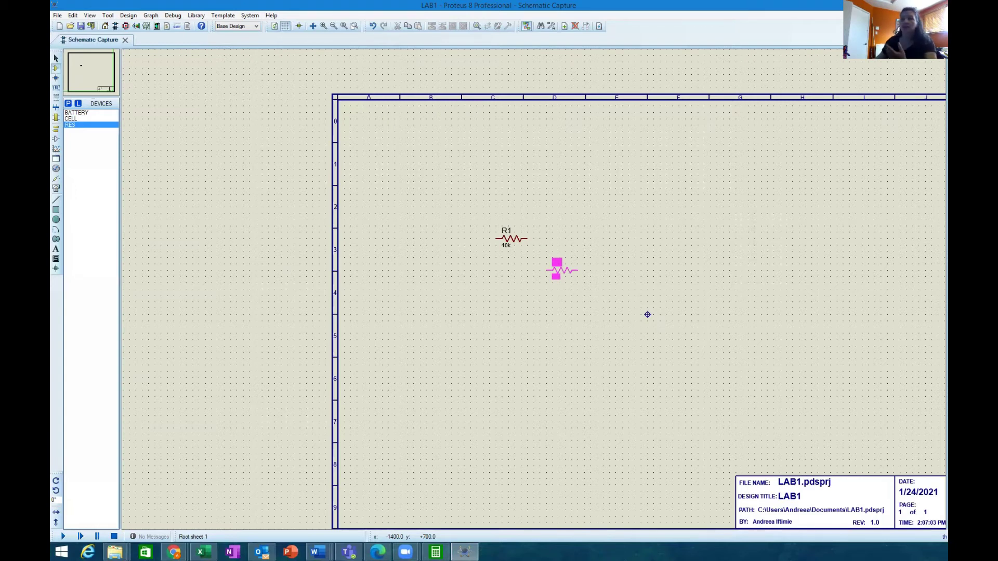
left_click(562, 270)
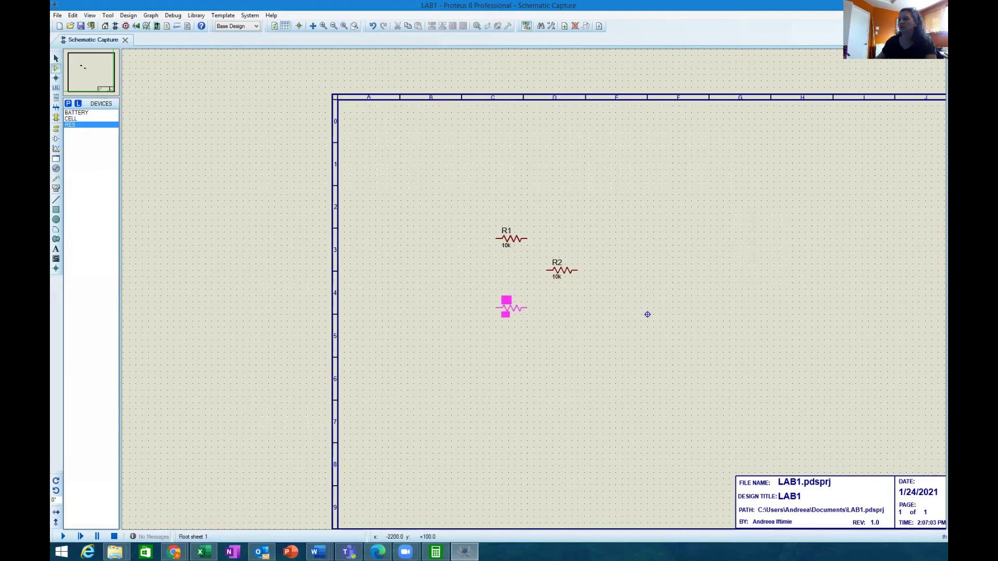
left_click(510, 303)
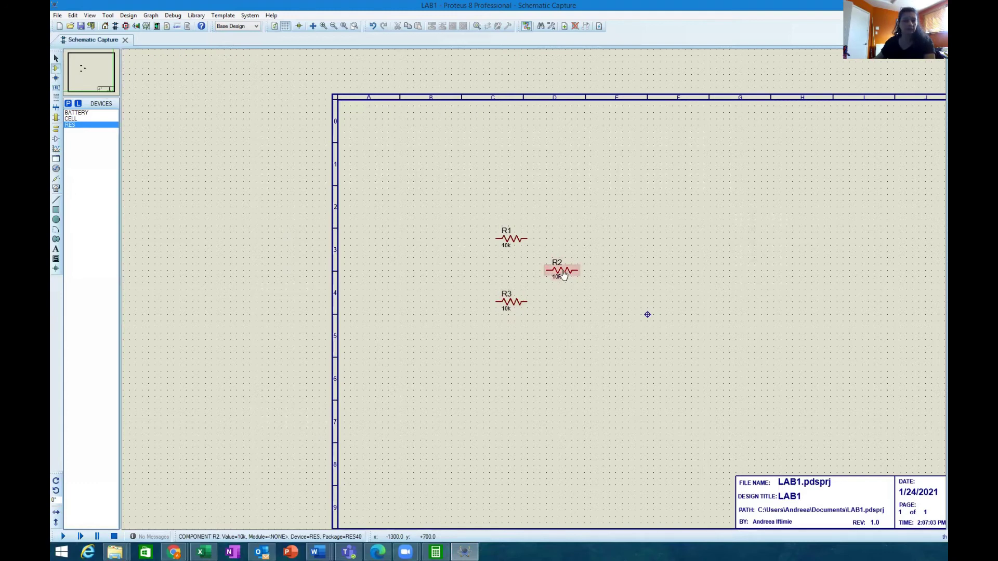
left_click(564, 276)
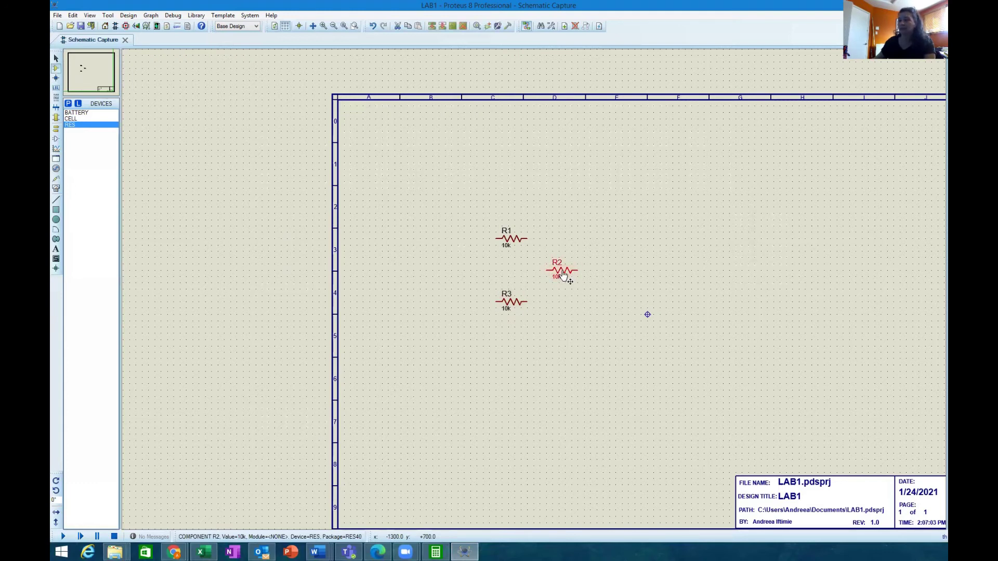
Step: Rotate R2 anti-clockwise to stand vertically and place the 1.5V CELL, BAT1, left of the resistors
right_click(564, 266)
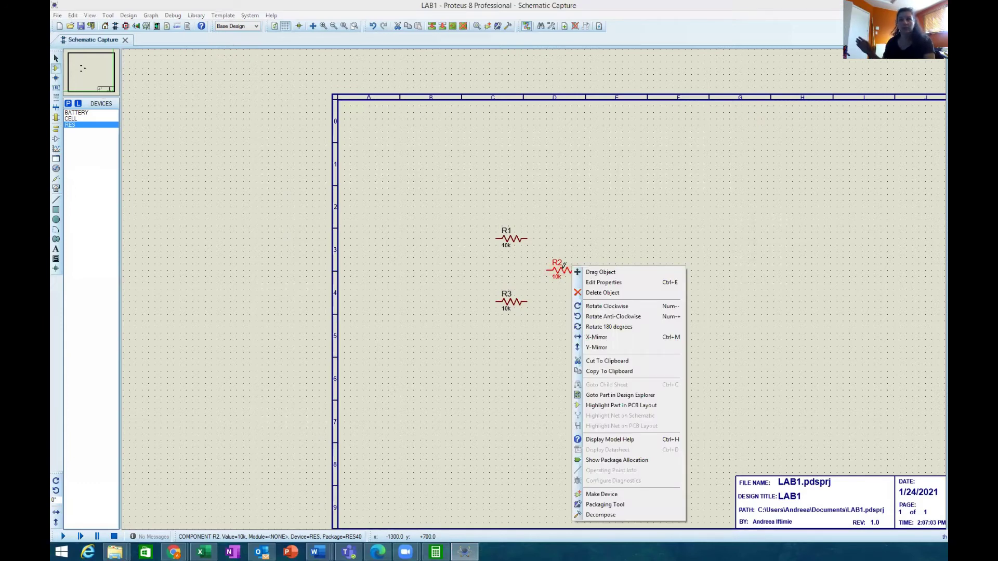
left_click(594, 321)
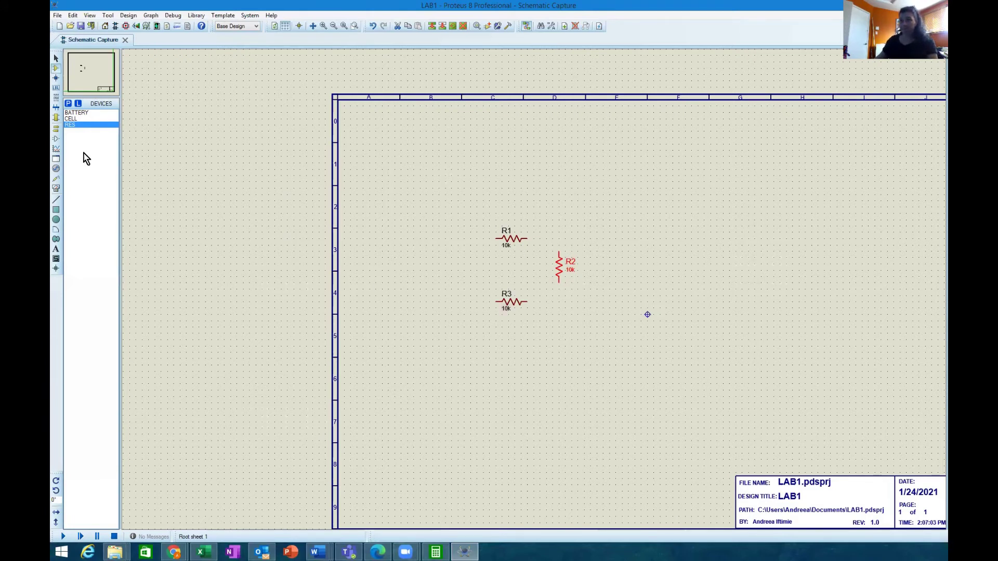
left_click(77, 119)
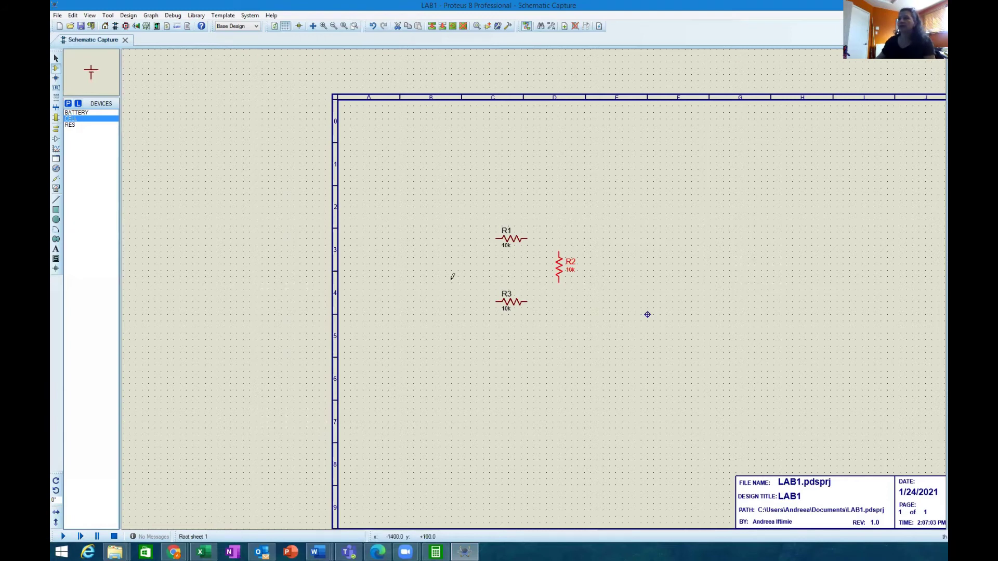
left_click(458, 259)
left_click(464, 269)
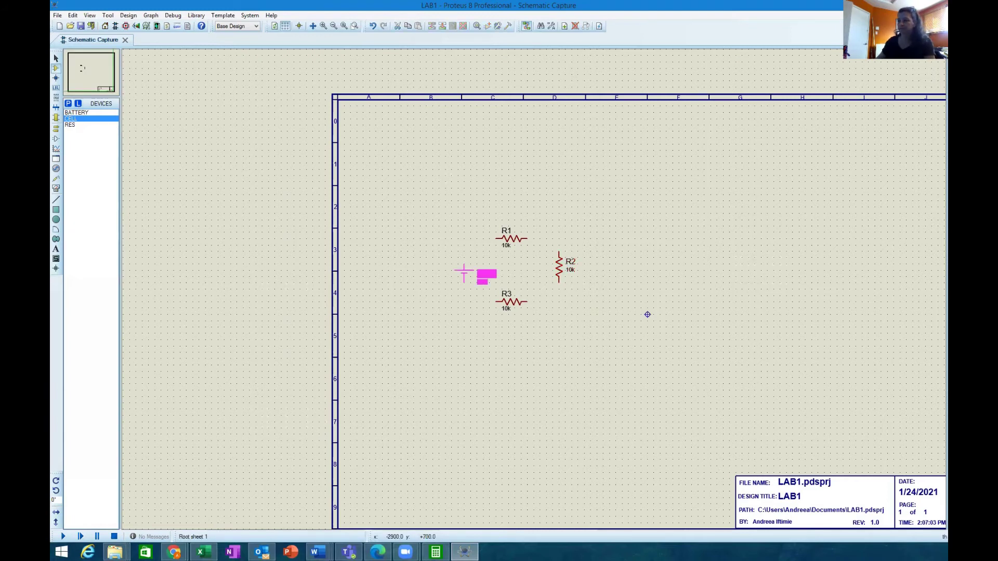
left_click(464, 267)
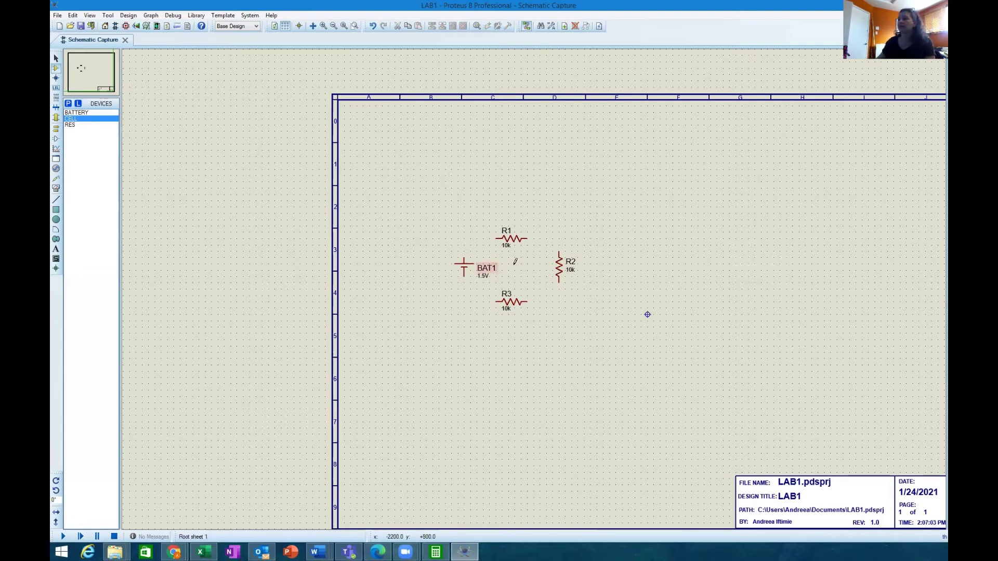
key("F6")
key("F6")
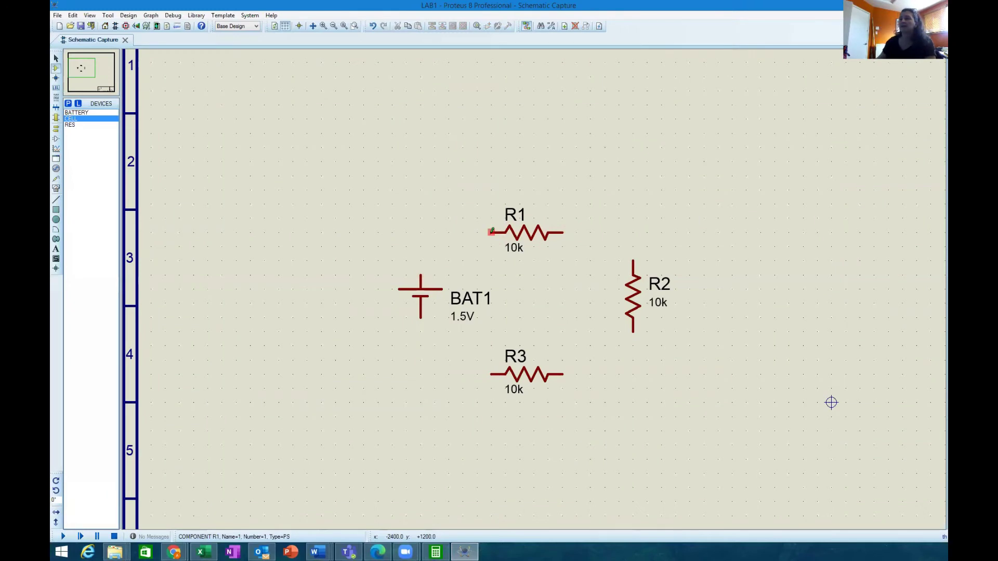
Step: Wire R1 to BAT1's top, BAT1's bottom to R3, R3 to R2's bottom, and R2's top to R1
left_click(491, 230)
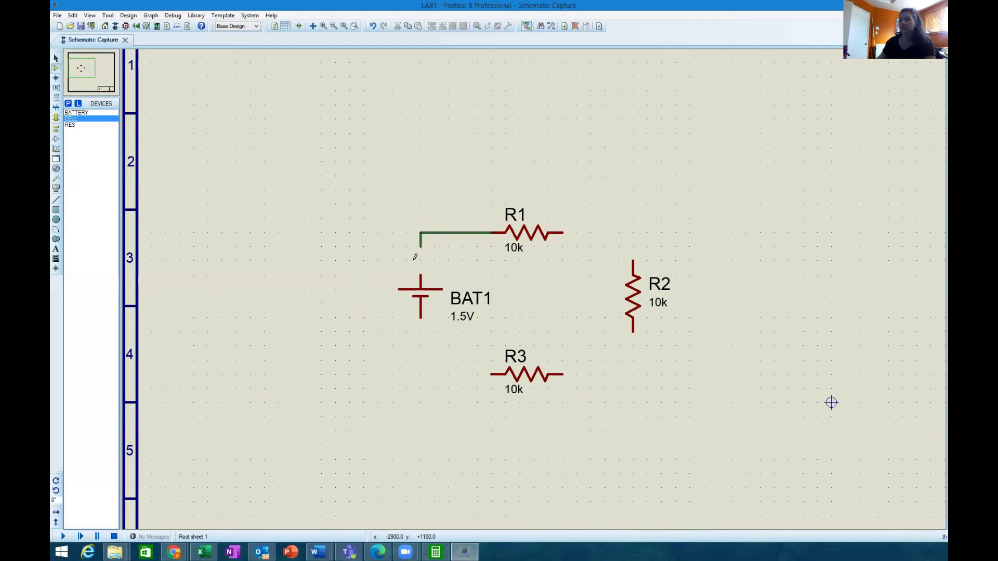
left_click(420, 274)
left_click(421, 317)
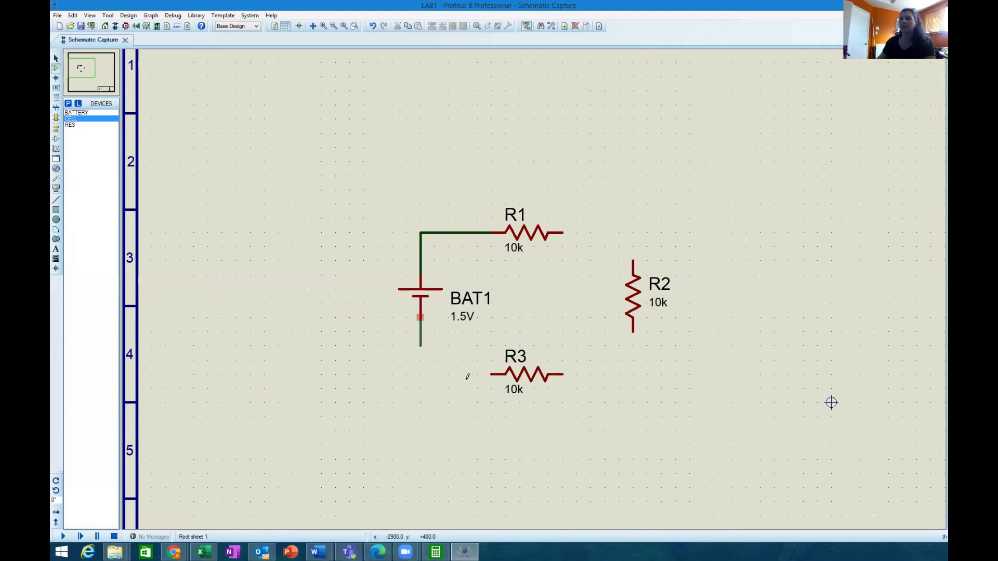
left_click(492, 374)
left_click(563, 374)
left_click(633, 332)
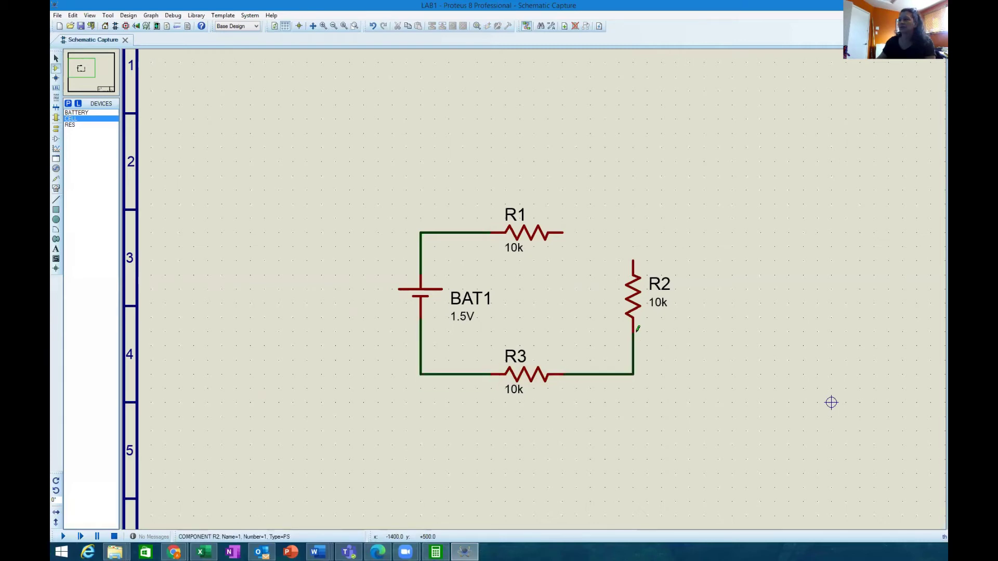
left_click(633, 258)
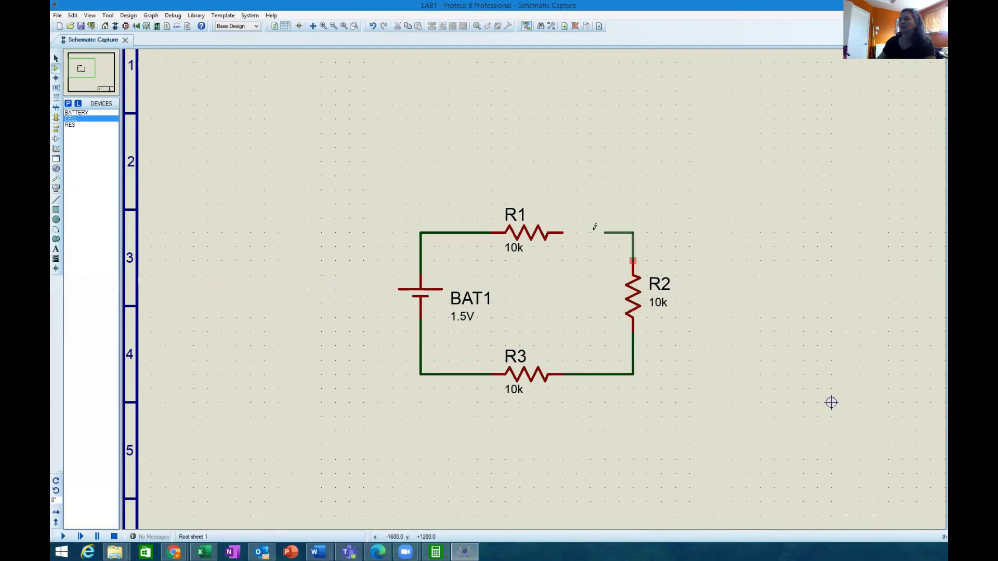
left_click(563, 233)
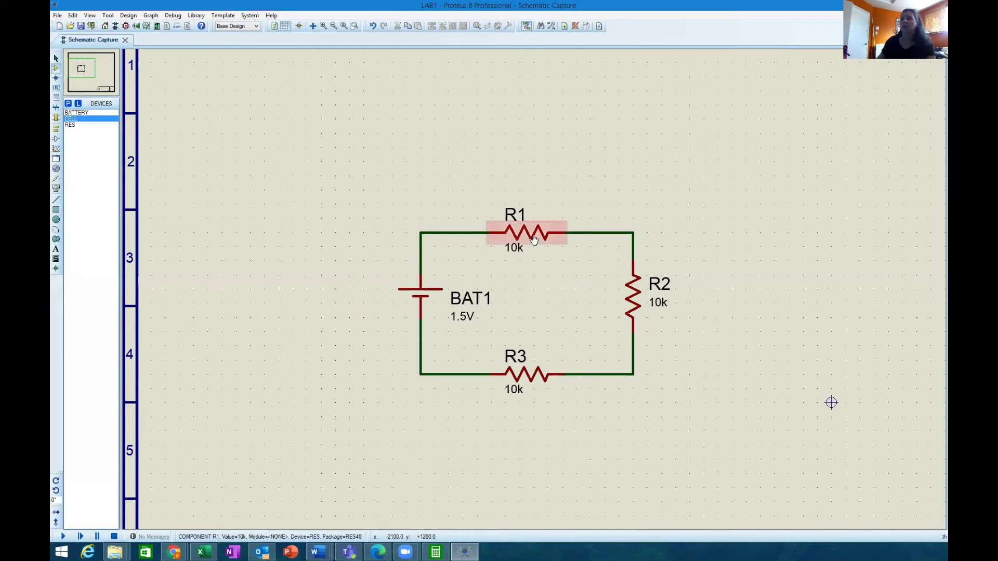
Step: Edit R1's properties, changing its Resistance from 10k to 1k
right_click(534, 237)
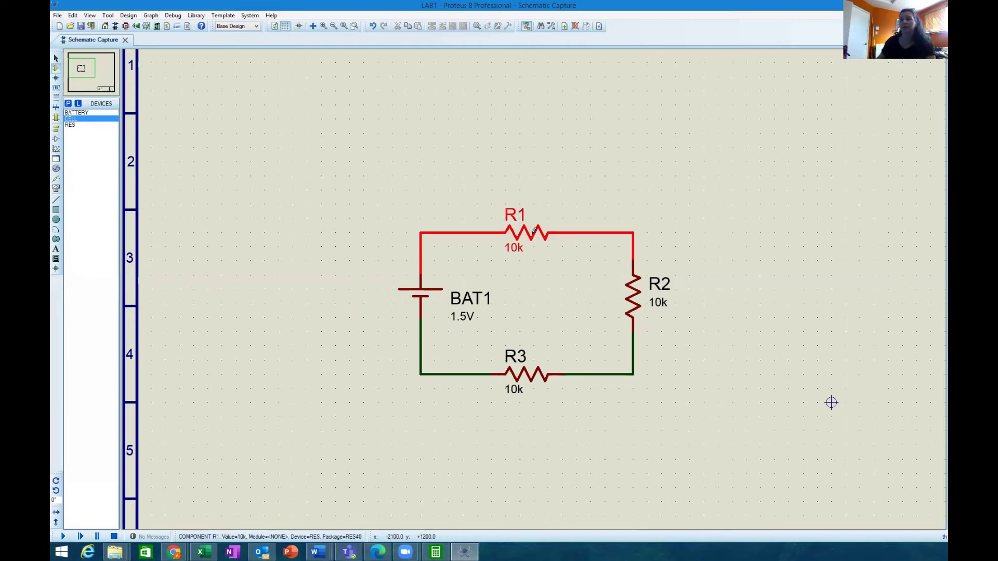
left_click(571, 247)
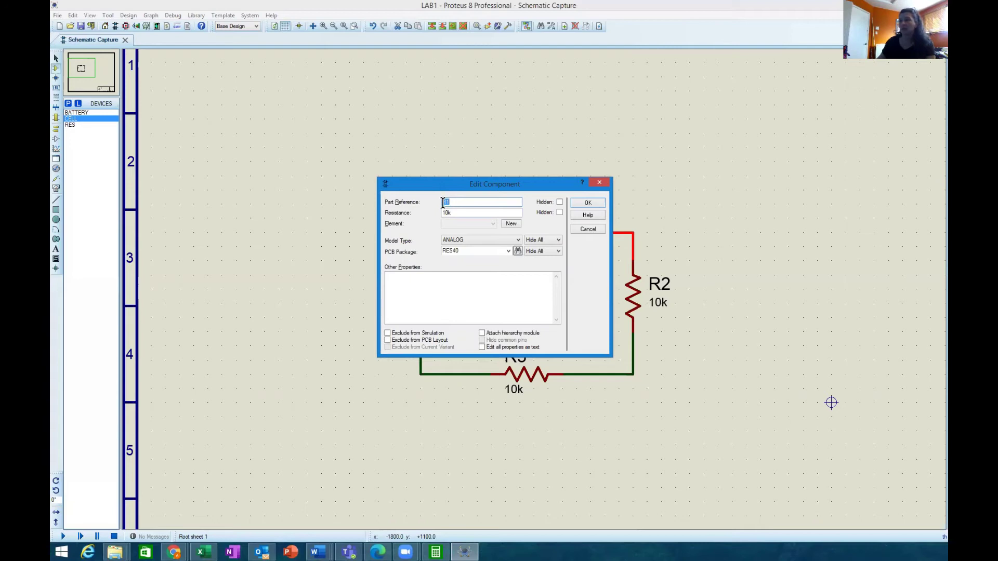
left_click(448, 212)
key("BackSpace")
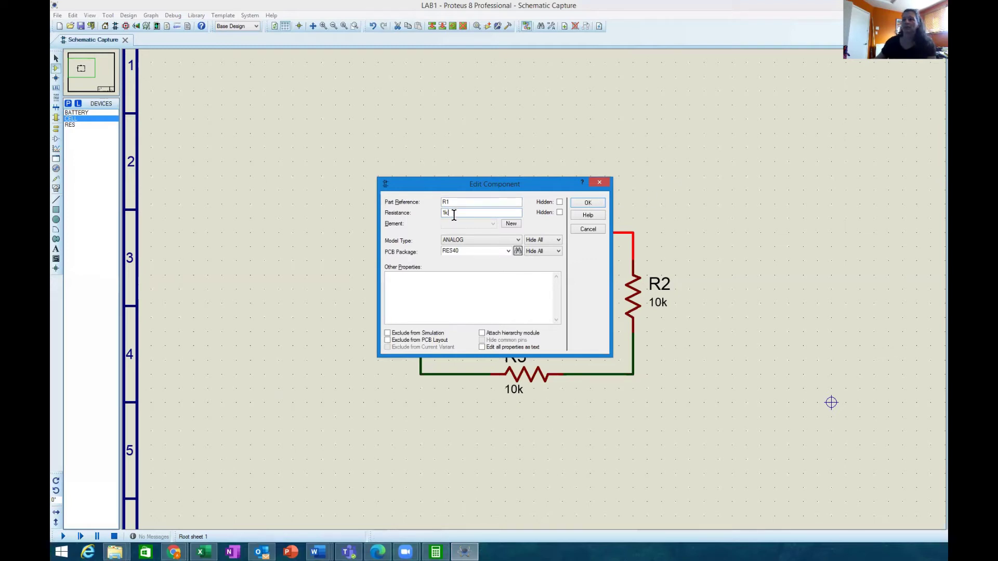
left_click(595, 203)
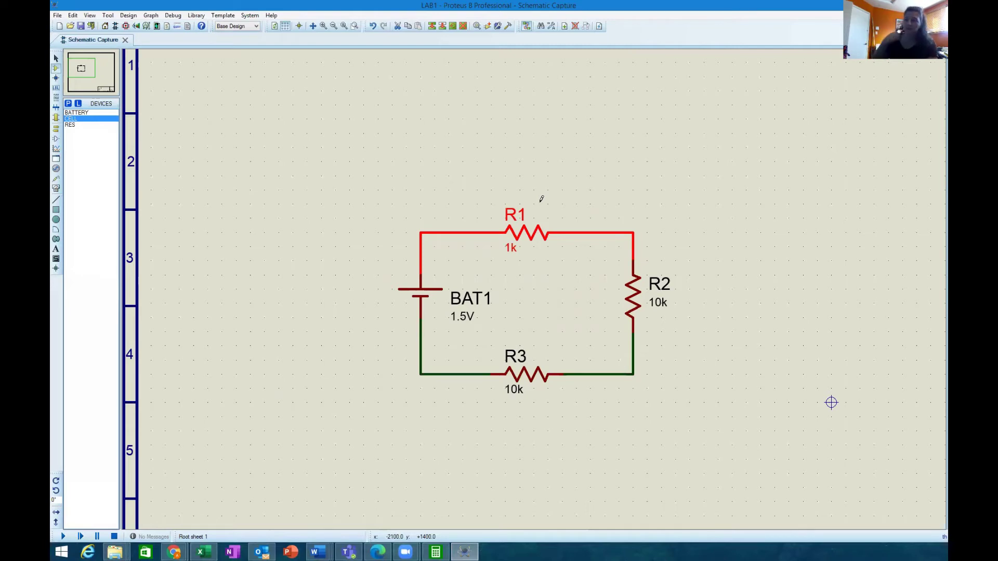
Step: Edit R2's value label so it reads 2k instead of 10k
double_click(663, 306)
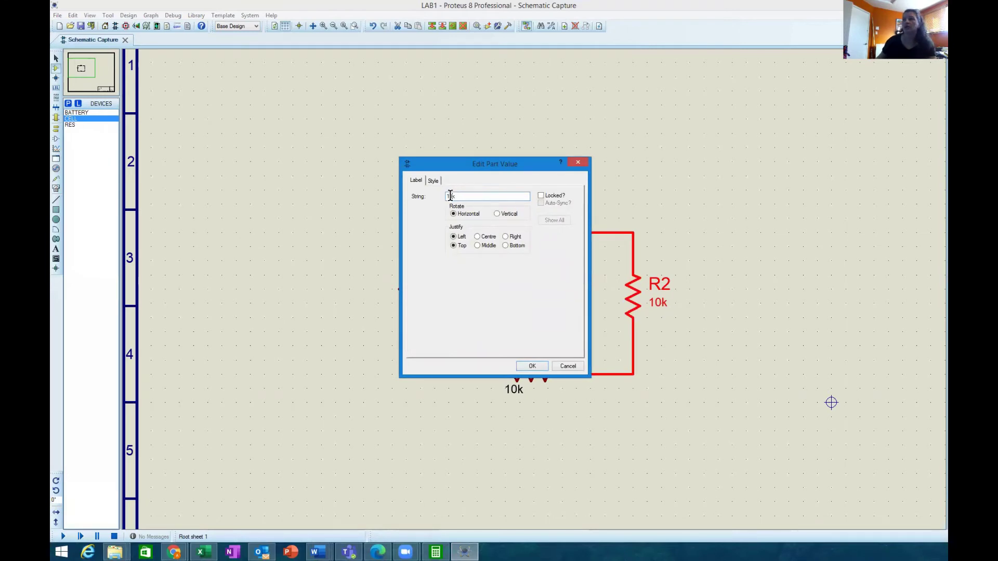
type("2k")
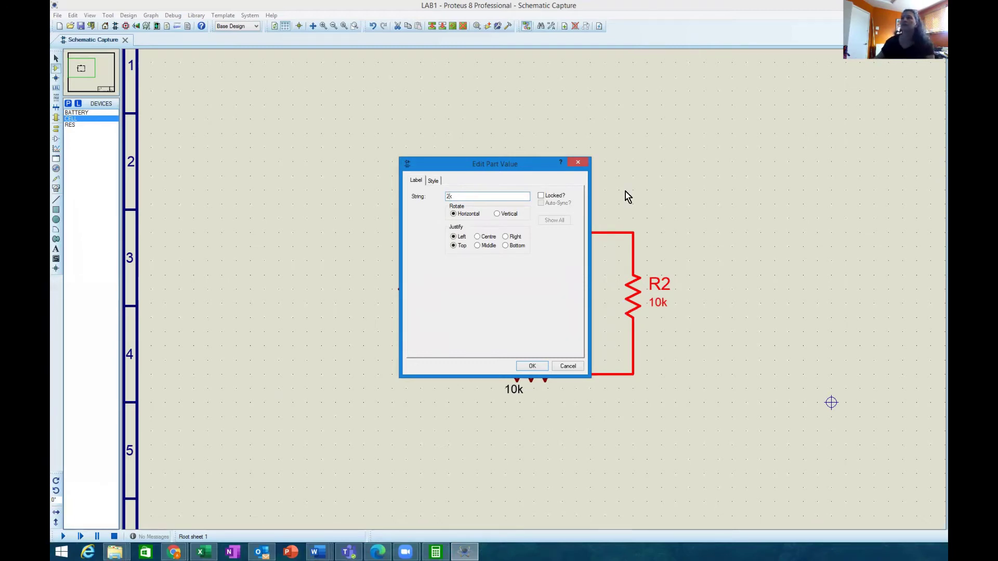
left_click(530, 366)
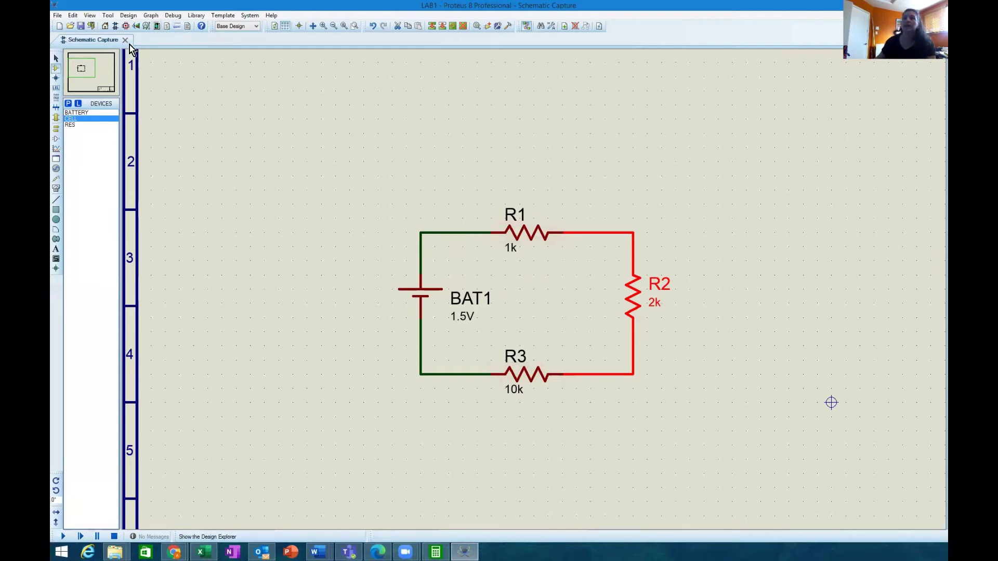
Step: Place a GROUND terminal below BAT1 and wire it to the BAT1–R3 corner
left_click(56, 130)
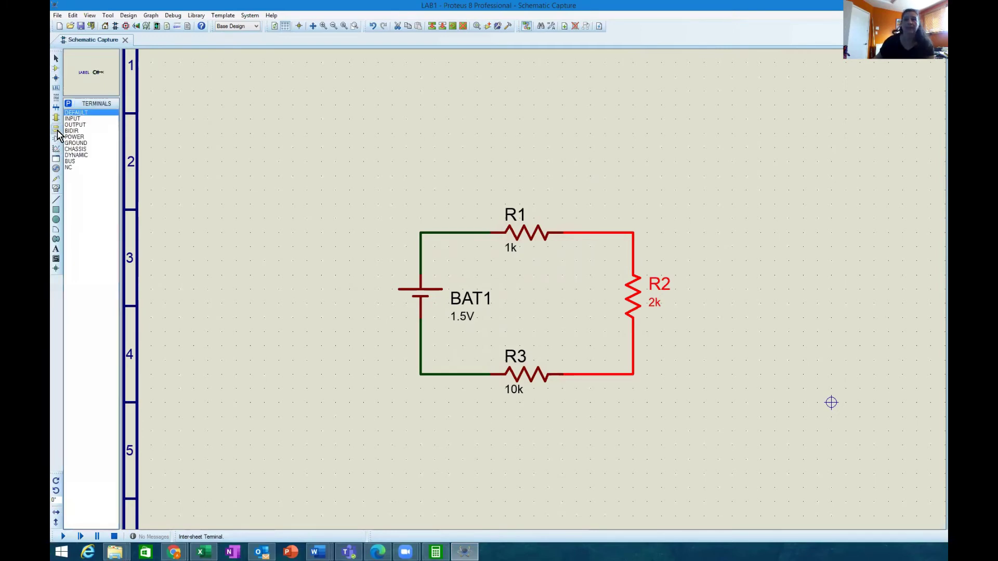
left_click(85, 144)
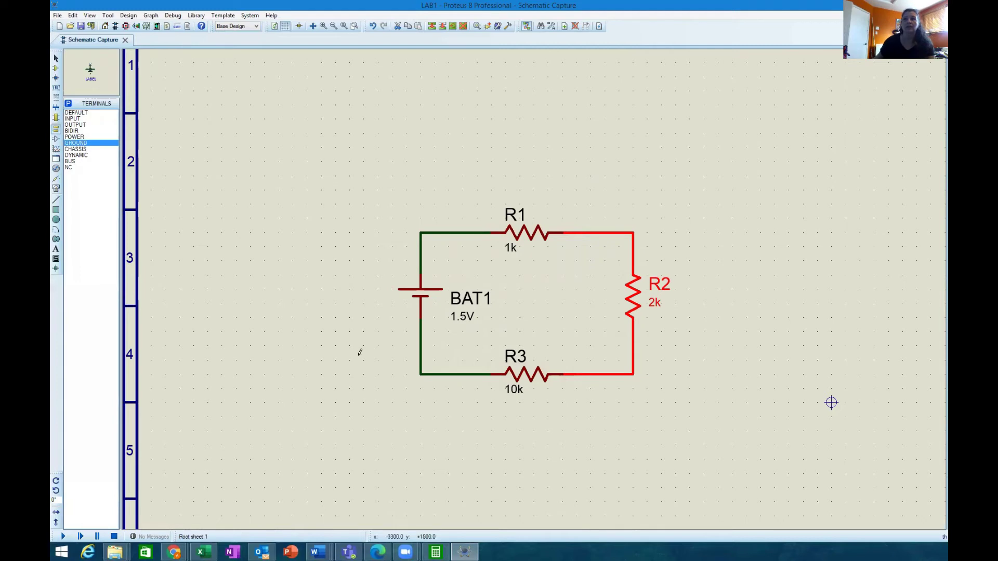
left_click(422, 451)
left_click(435, 431)
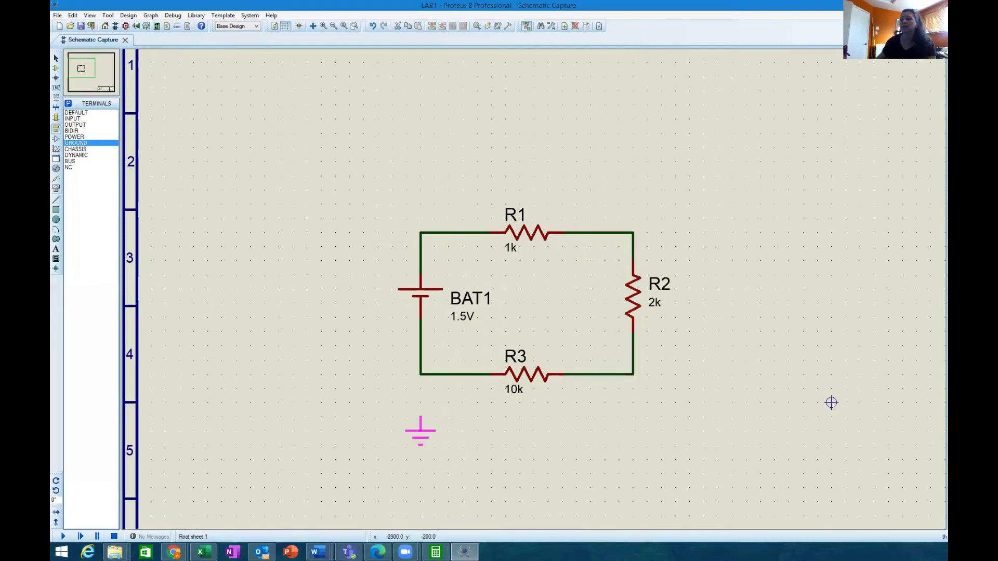
left_click(422, 432)
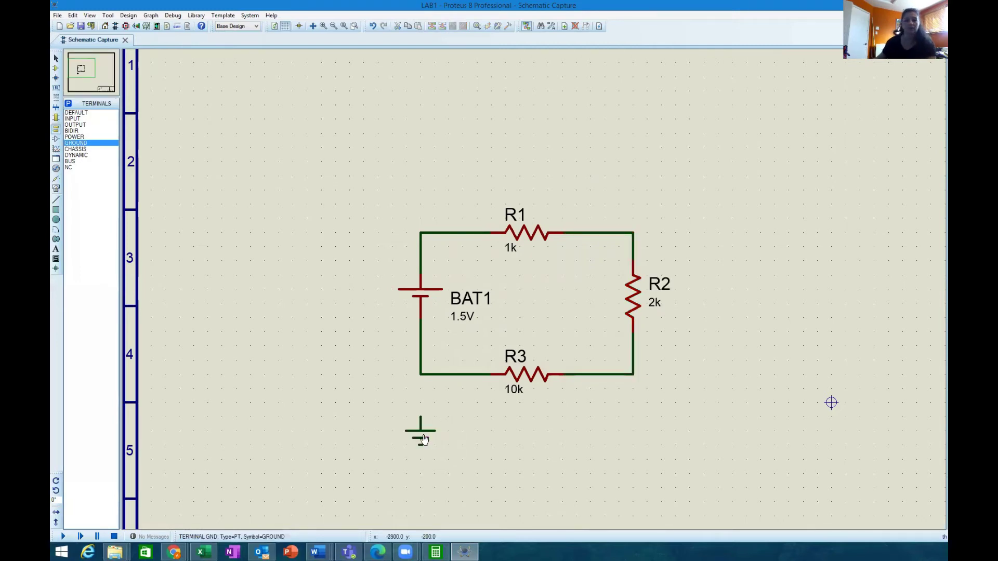
left_click(420, 373)
left_click(421, 417)
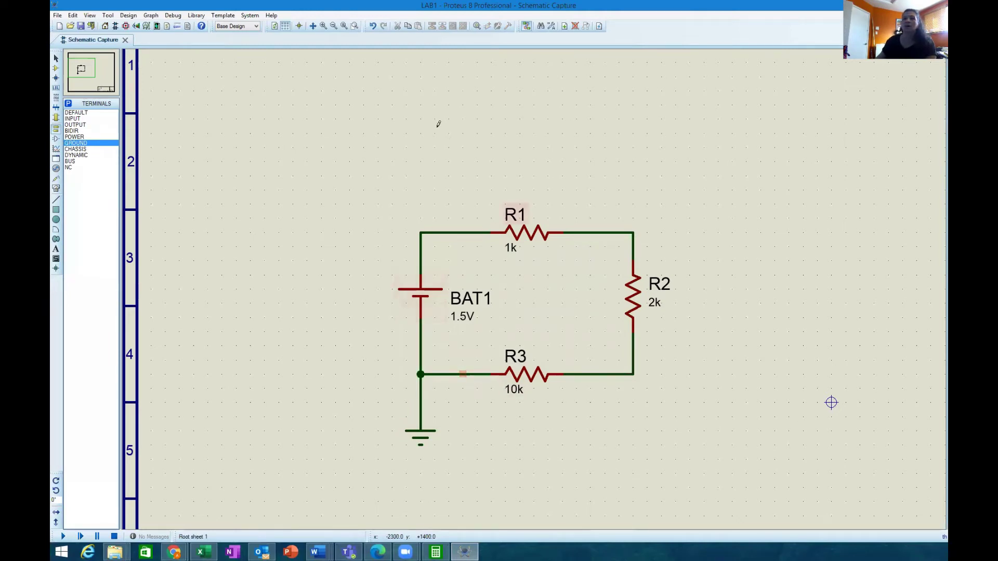
left_click(63, 537)
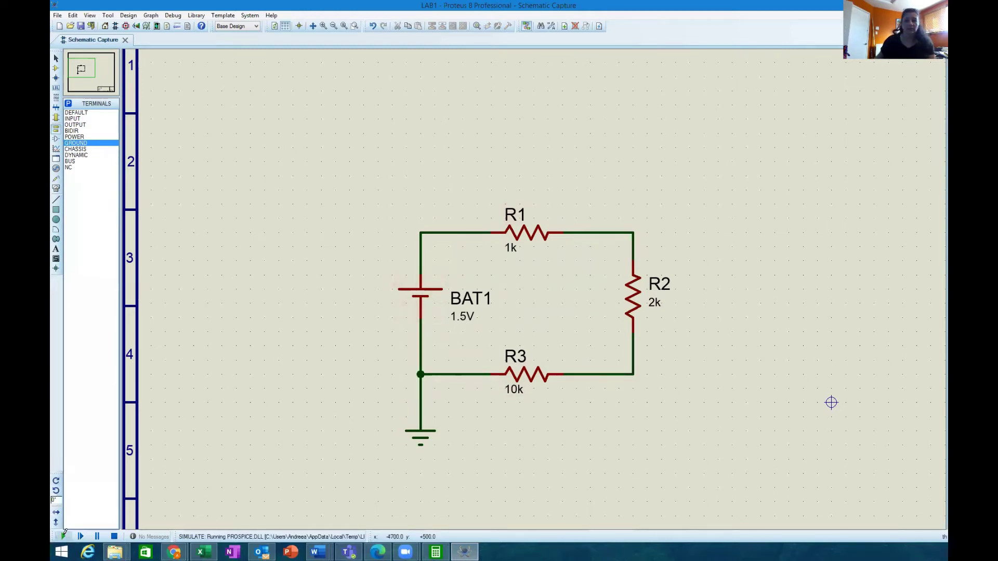
left_click(114, 537)
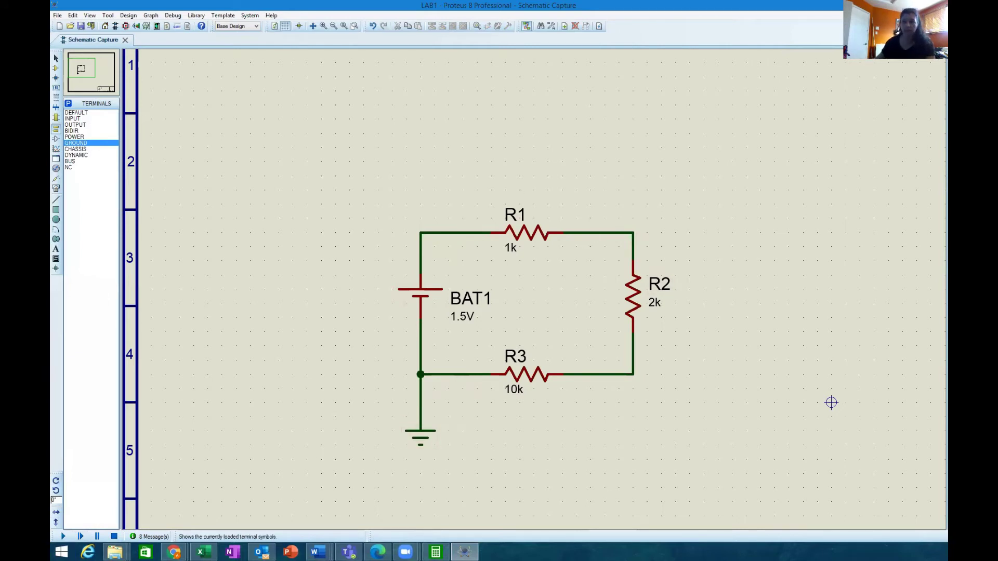
Step: Place a DC VOLTMETER right of R2, wiring its + pin to R2's top and − pin to R2's bottom
left_click(56, 189)
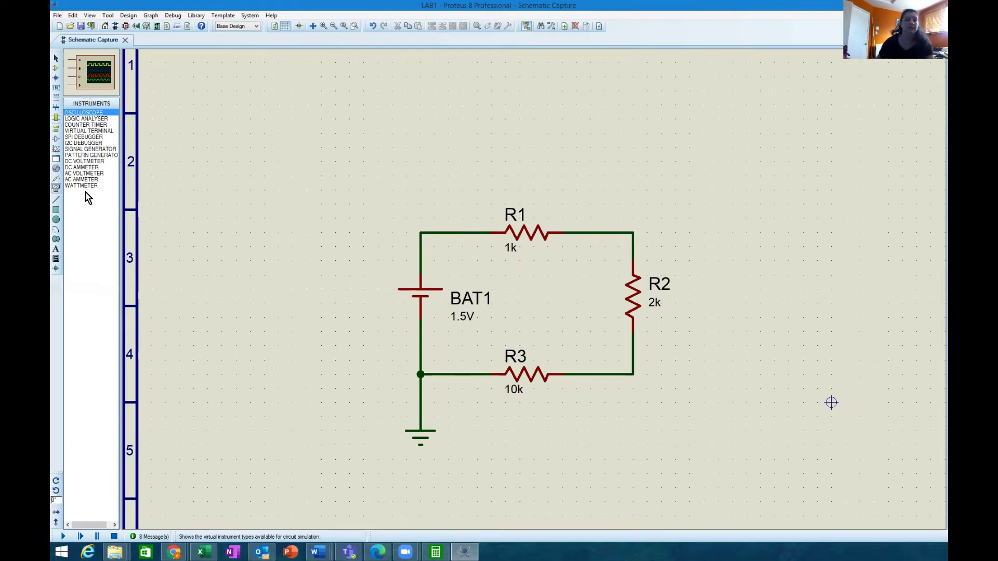
left_click(80, 163)
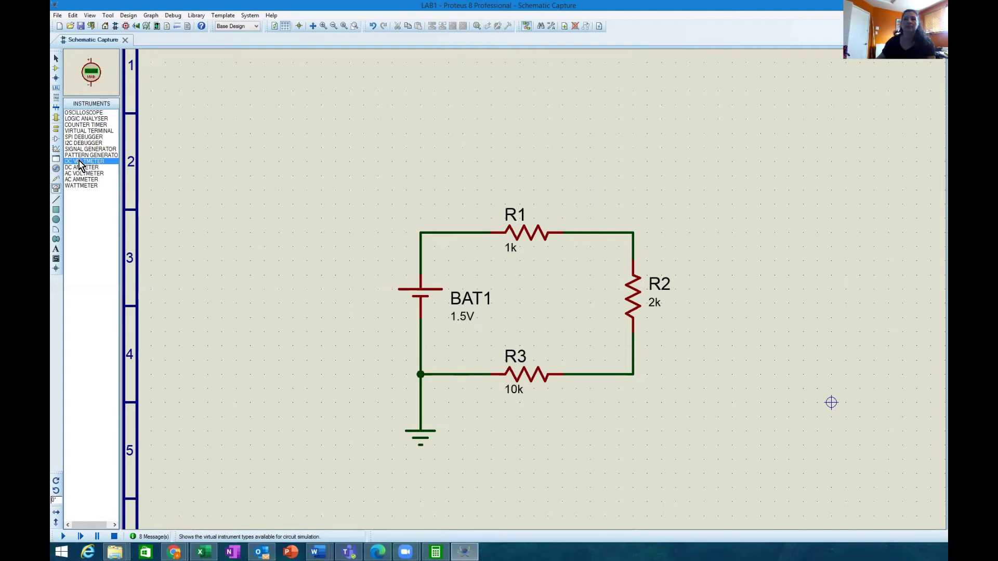
left_click(762, 314)
left_click(718, 289)
left_click(718, 248)
left_click(721, 327)
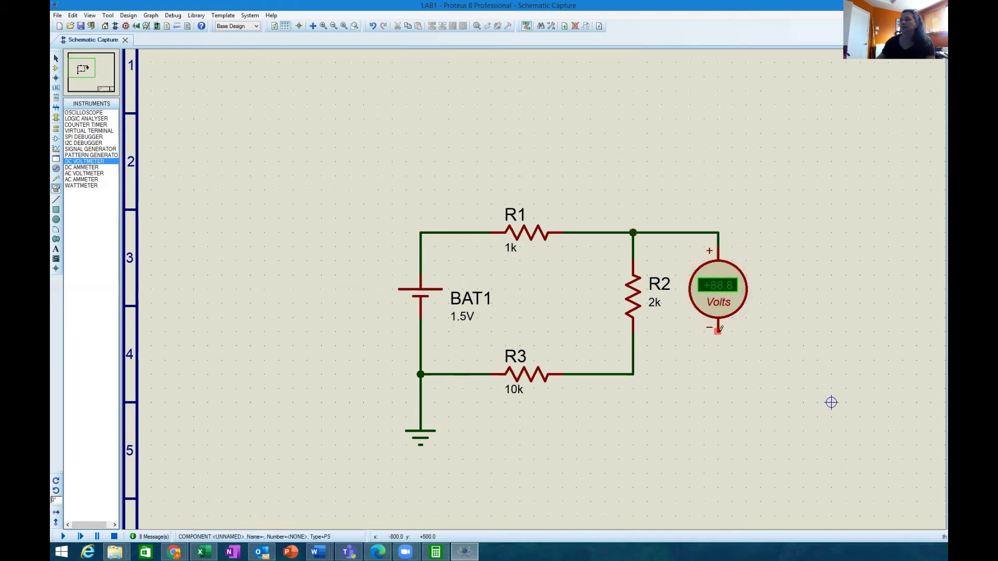
left_click(632, 359)
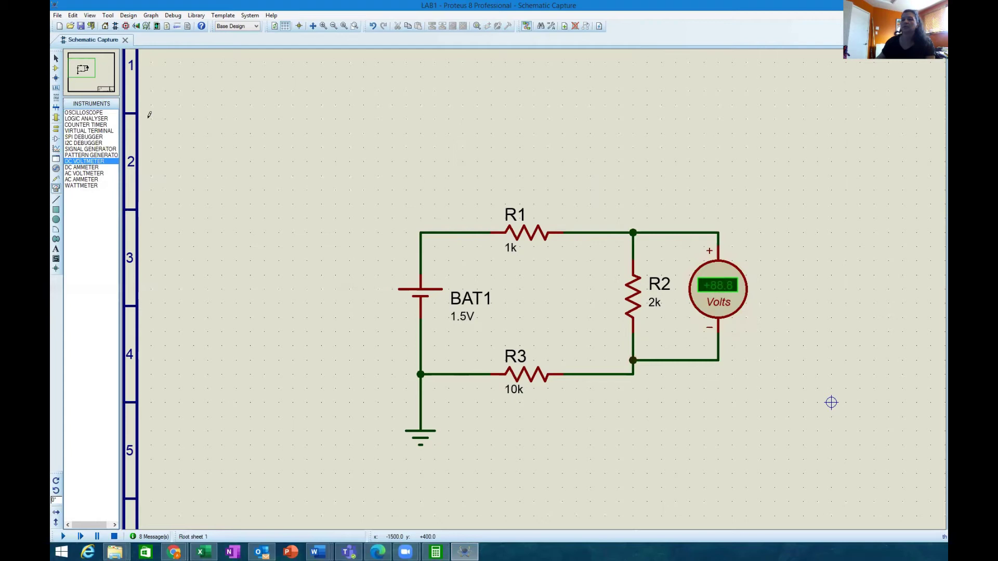
left_click(62, 537)
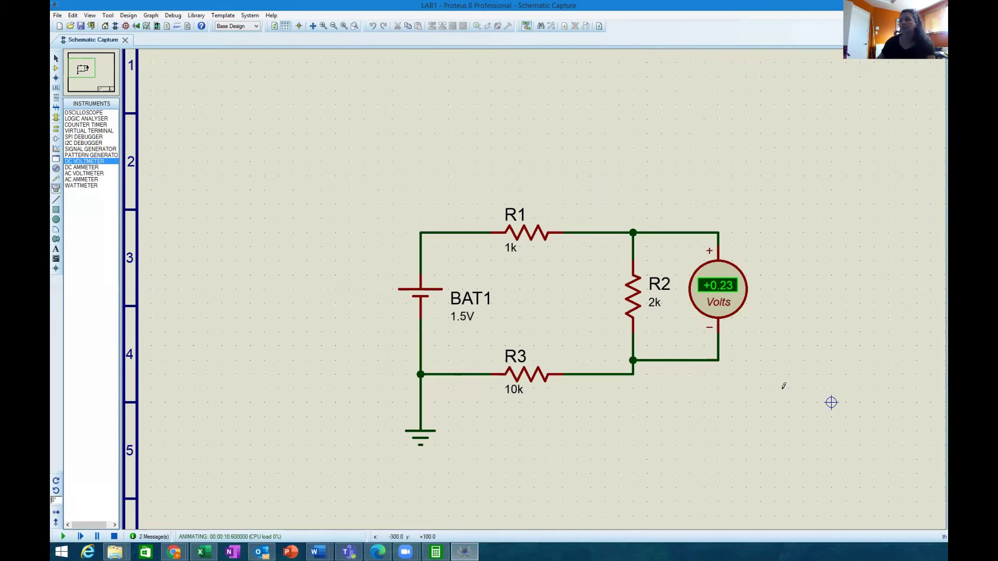
left_click_drag(661, 176, 789, 387)
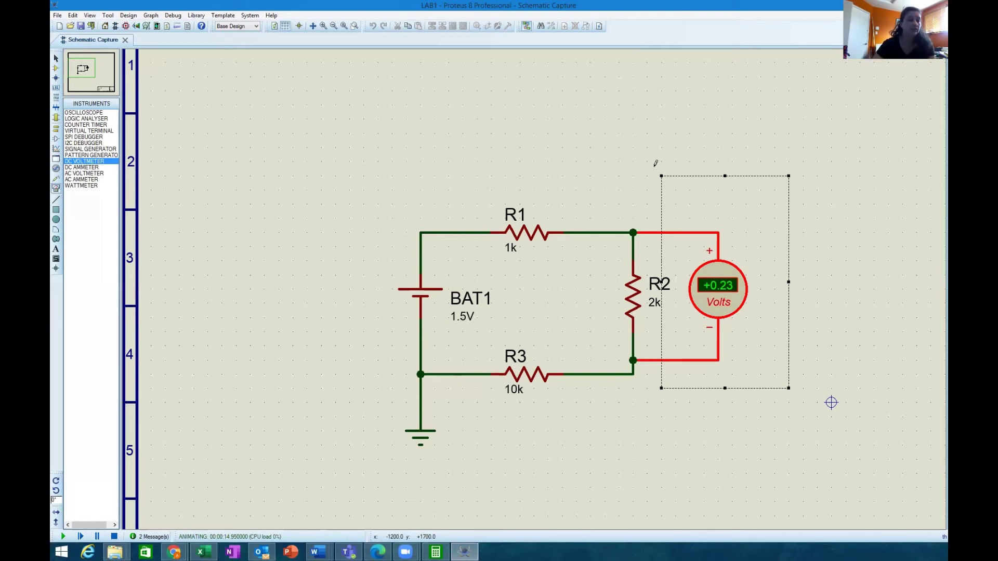
right_click(724, 258)
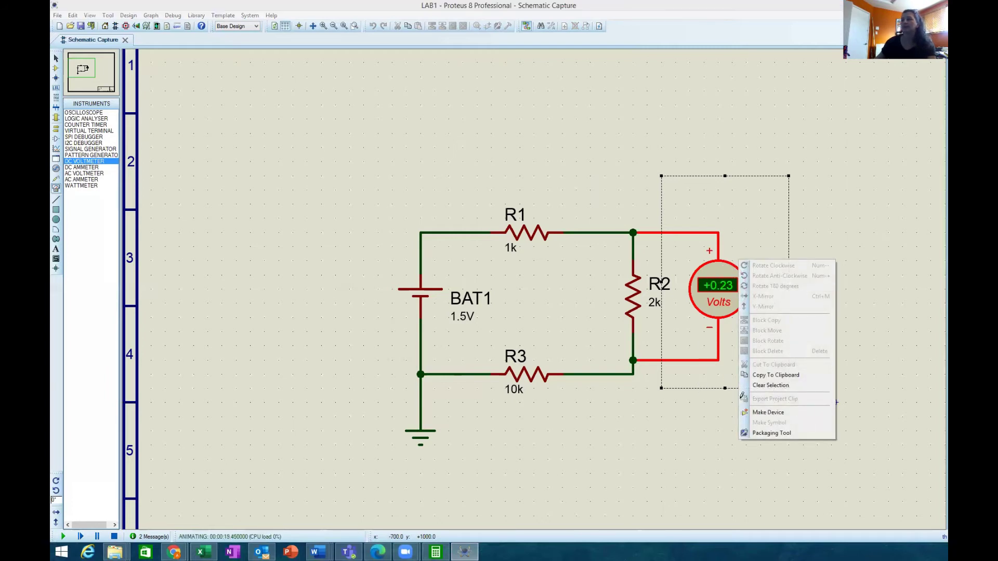
left_click(832, 402)
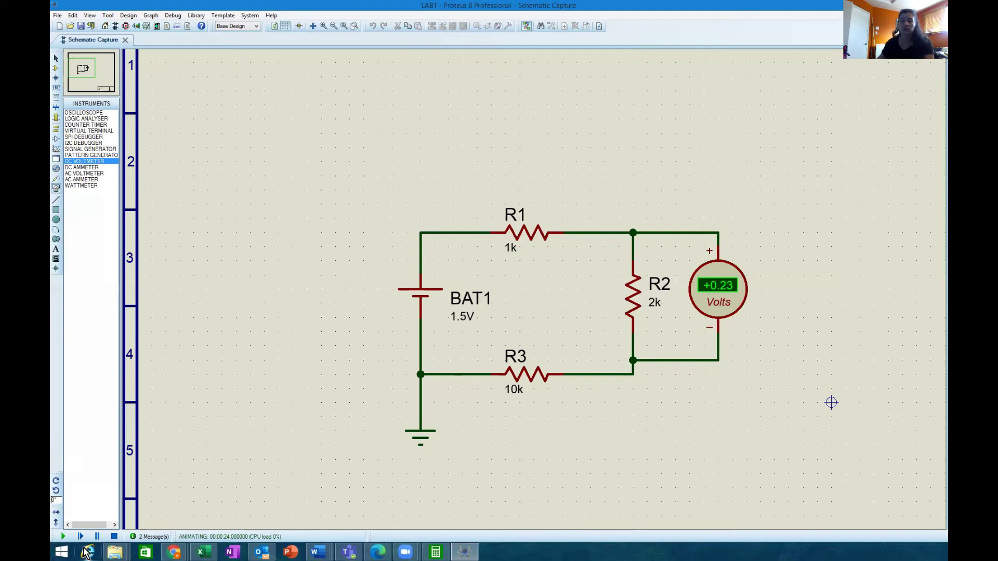
left_click(114, 537)
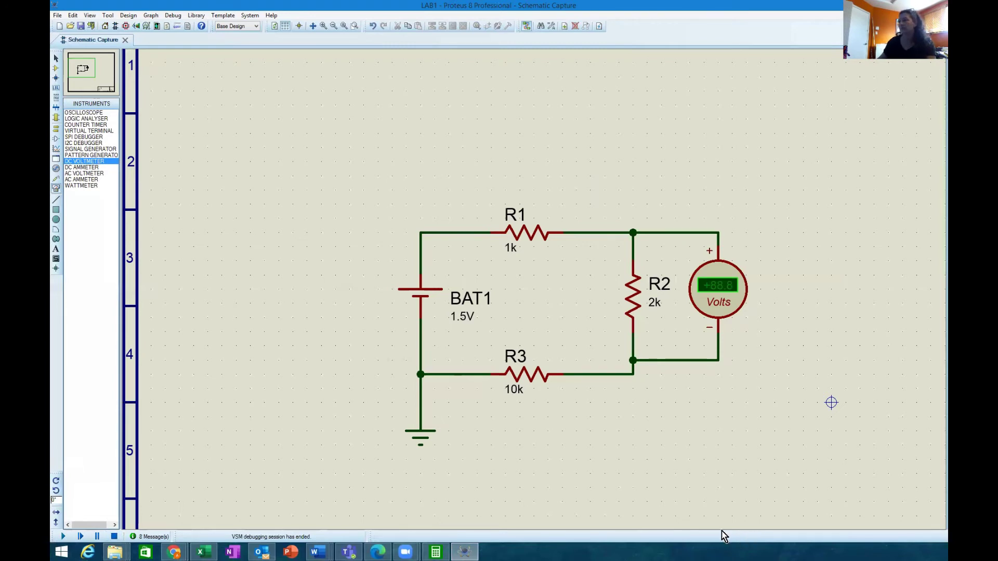
Step: Delete the DC voltmeter, then BAT1, together with their wires
left_click(673, 124)
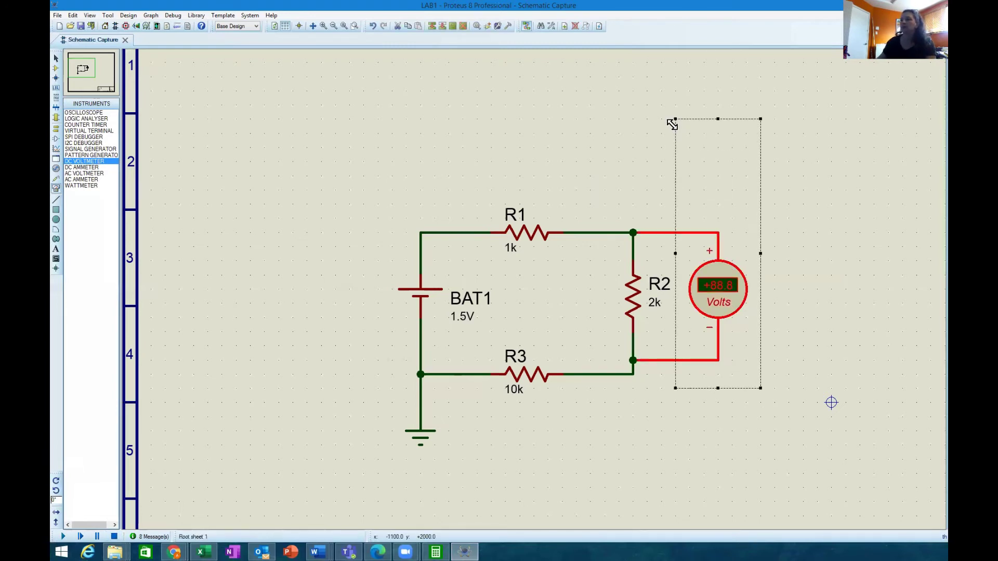
key("Delete")
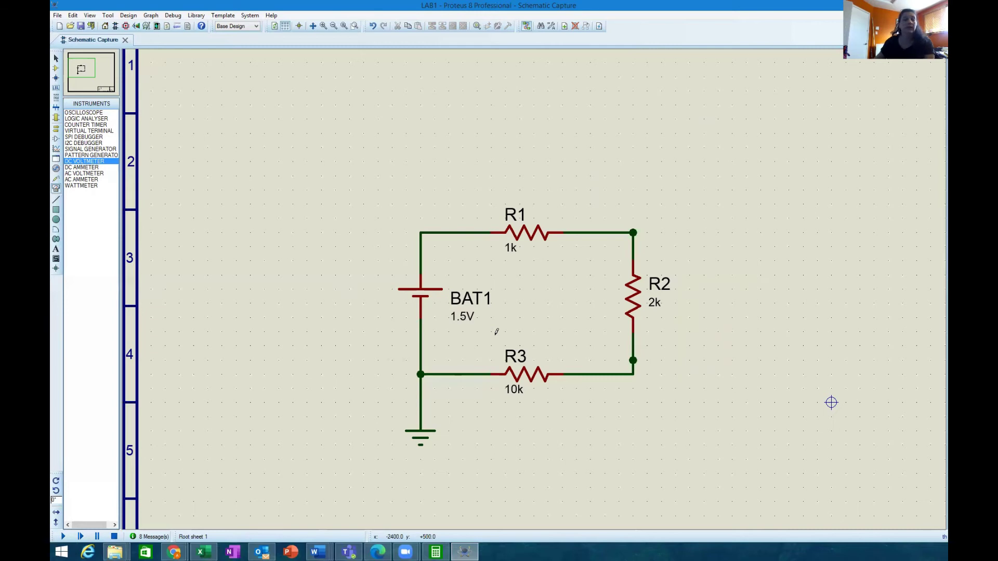
left_click_drag(496, 333, 336, 262)
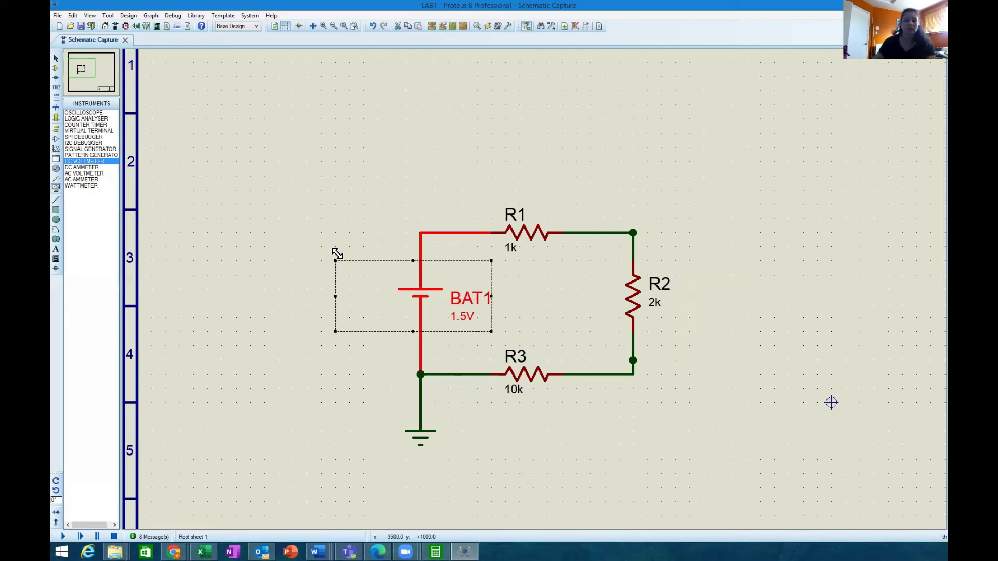
key("Delete")
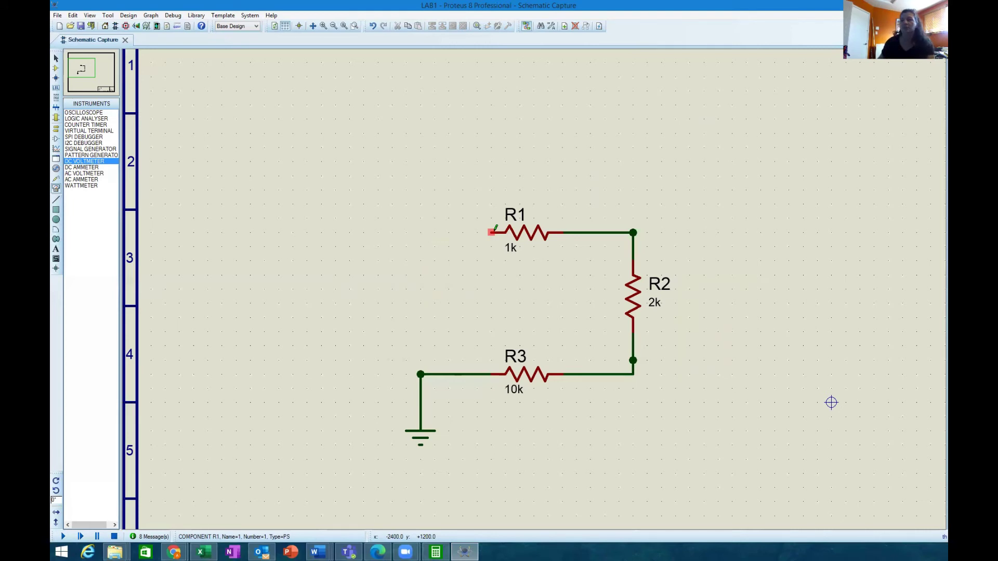
Step: Draw a short wire left from R1's free end, ending it with a junction dot
left_click(492, 232)
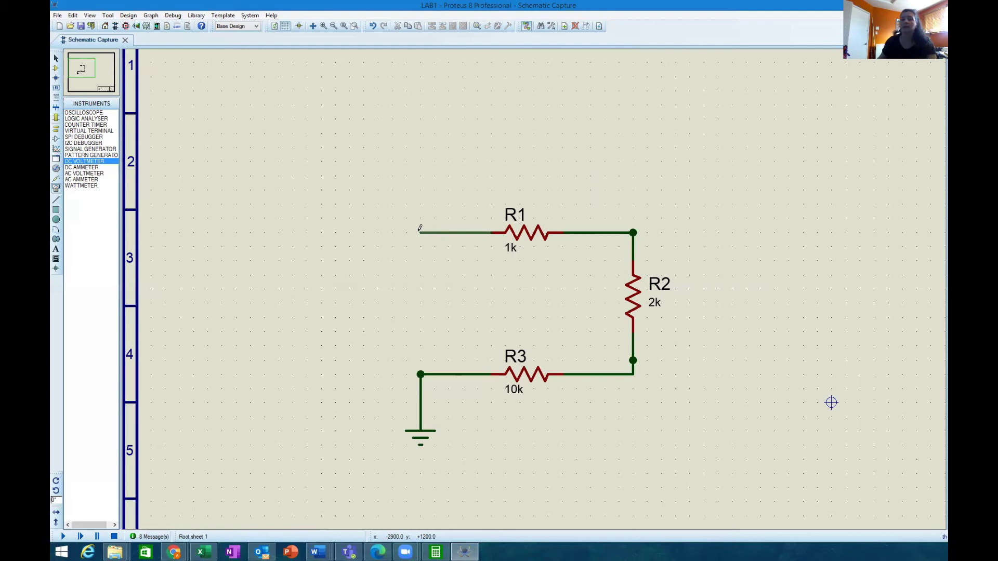
double_click(419, 232)
left_click(420, 232)
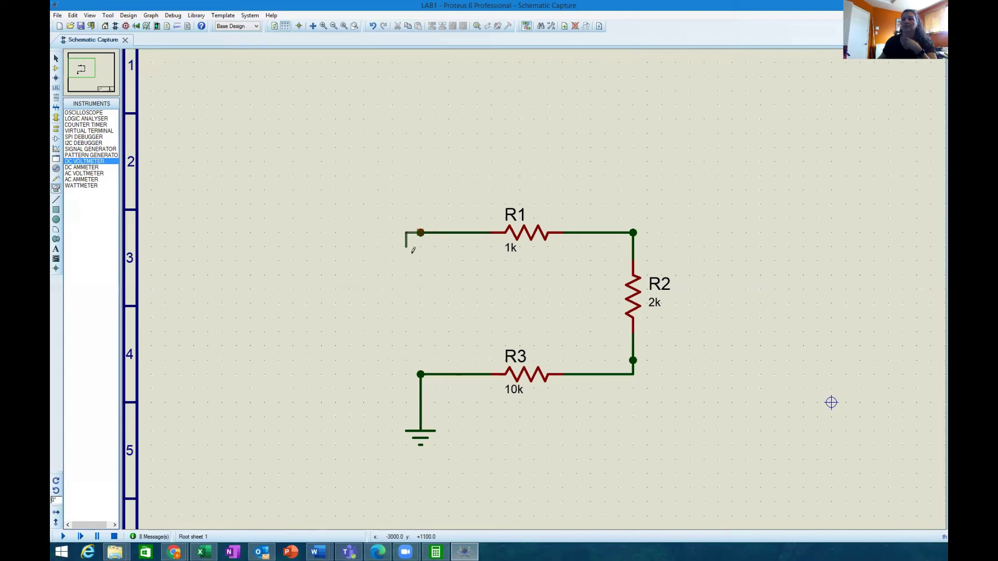
right_click(410, 242)
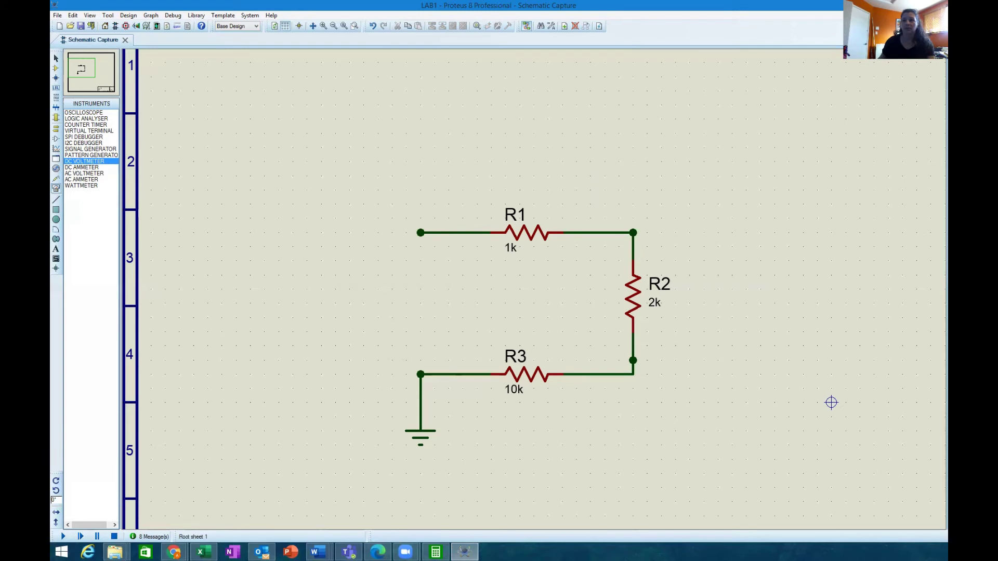
Step: Place a SINE generator on the wire to the left of R1
left_click(56, 171)
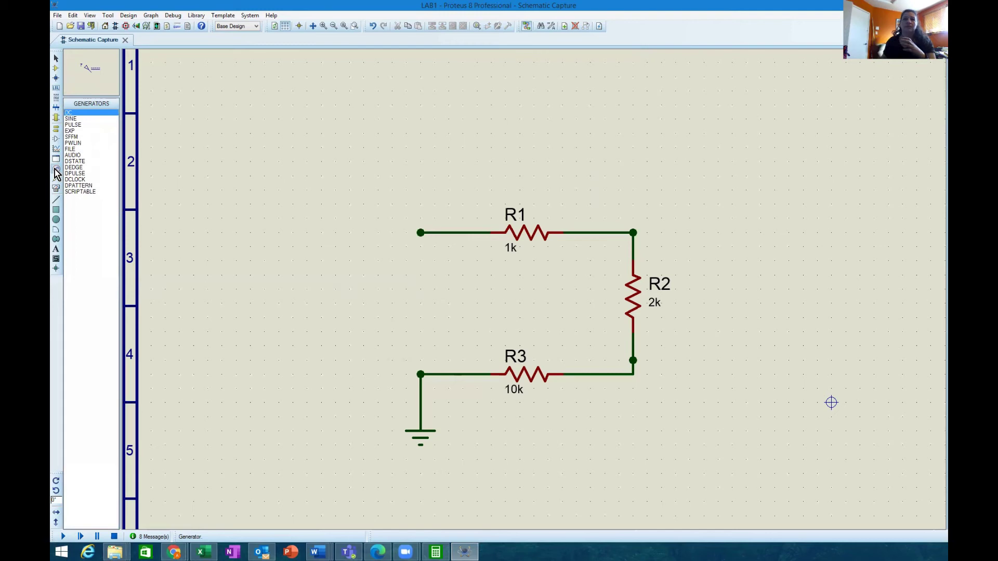
left_click(71, 119)
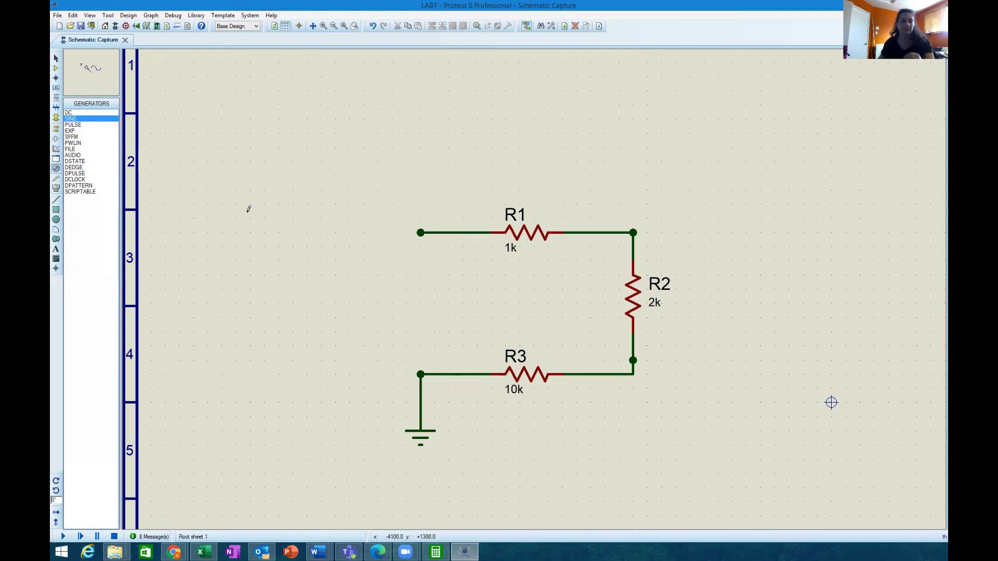
left_click(388, 200)
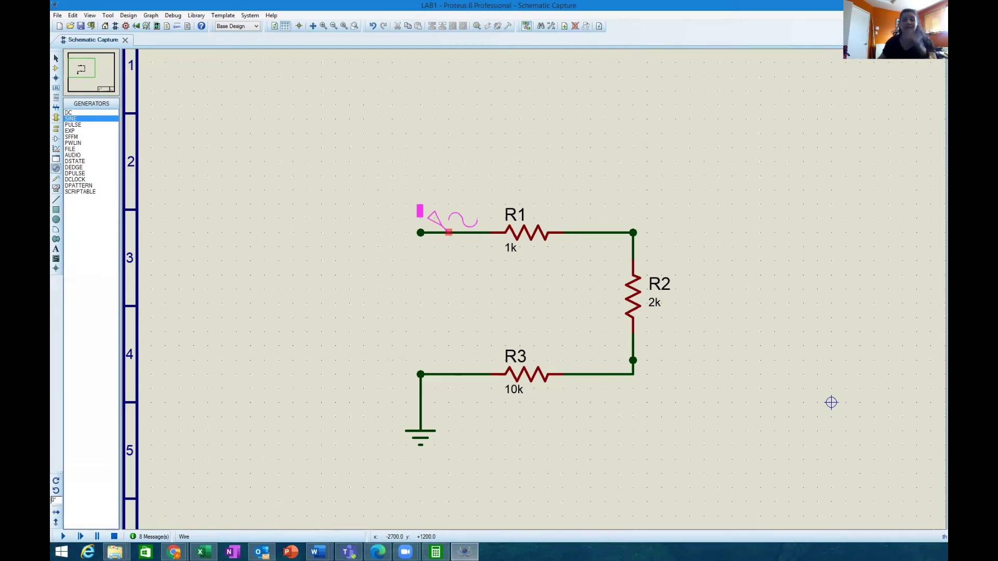
left_click(449, 232)
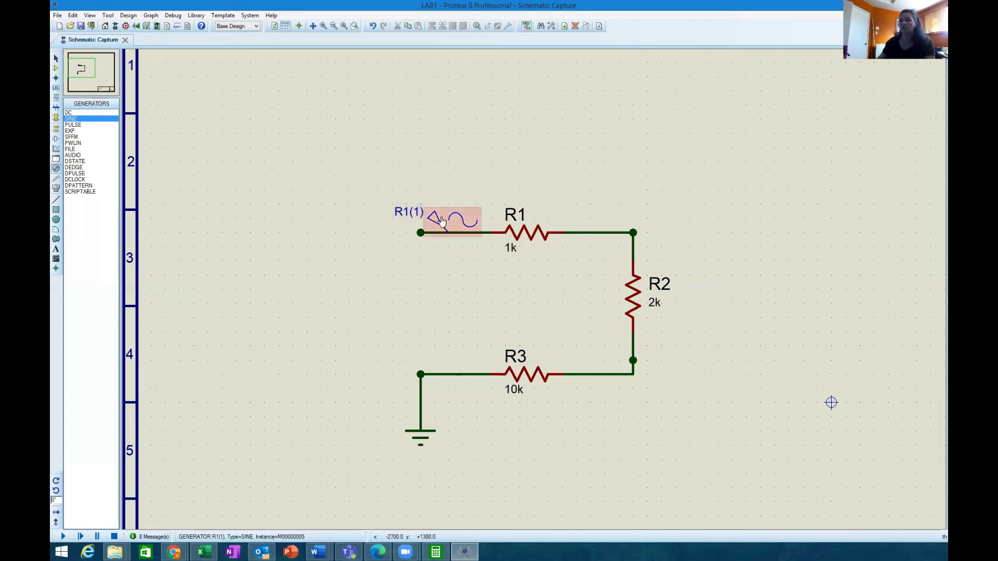
Step: Name the generator 'Source' and switch its analogue type to Sine
double_click(436, 221)
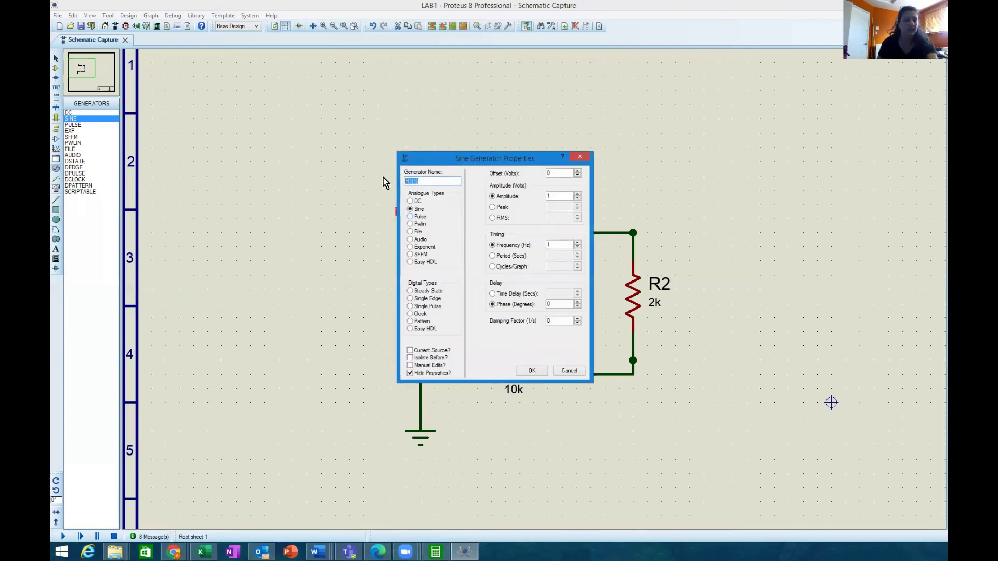
type("Source")
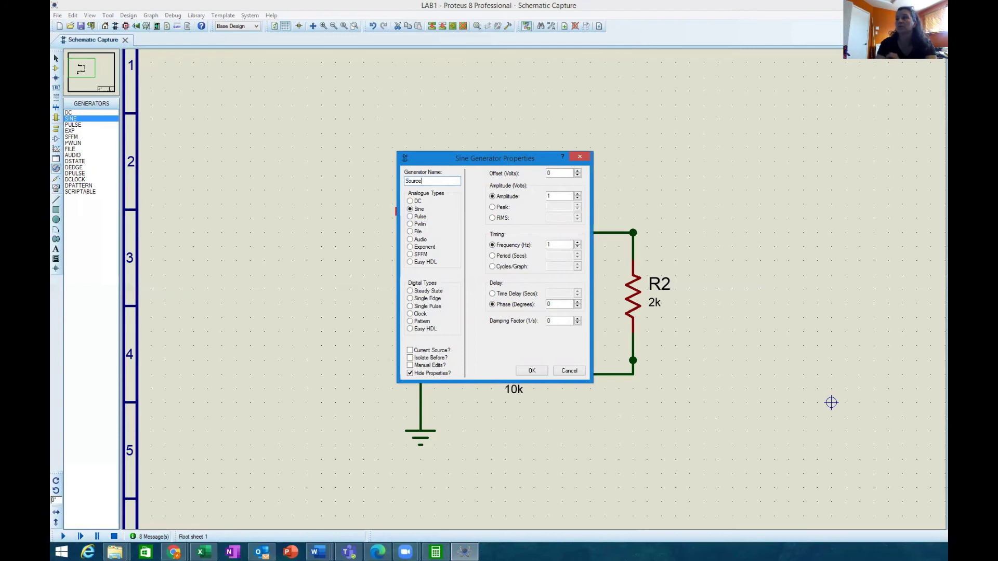
key("Return")
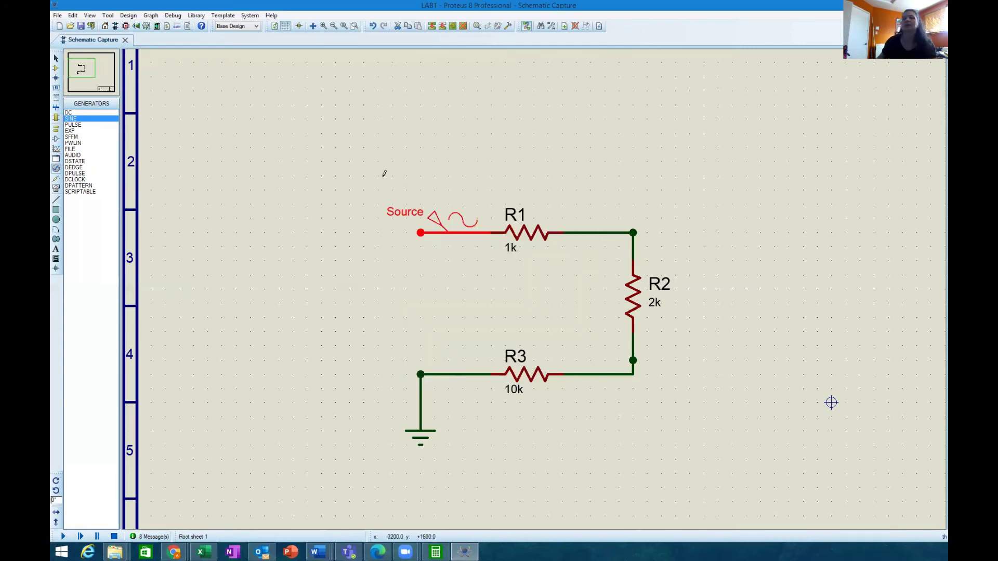
double_click(439, 227)
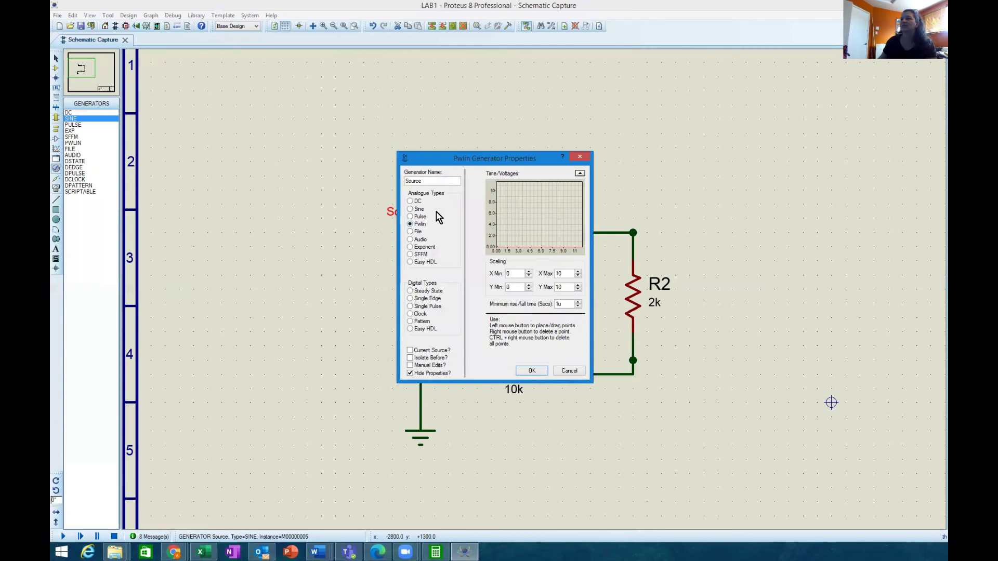
left_click(410, 209)
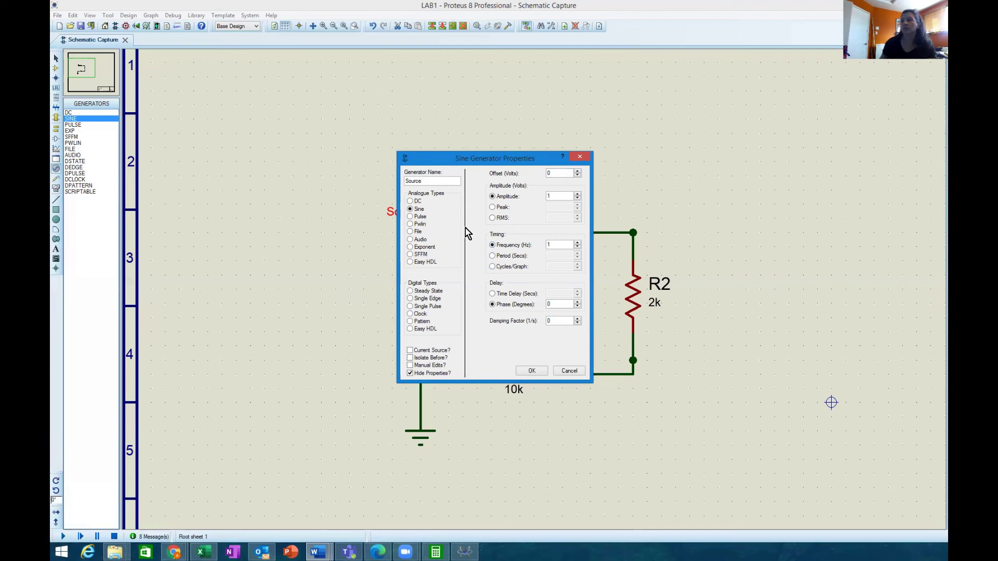
Step: Give the Source generator an 8 V peak amplitude and a 1000 Hz frequency, then apply
left_click(492, 207)
type("2")
double_click(540, 207)
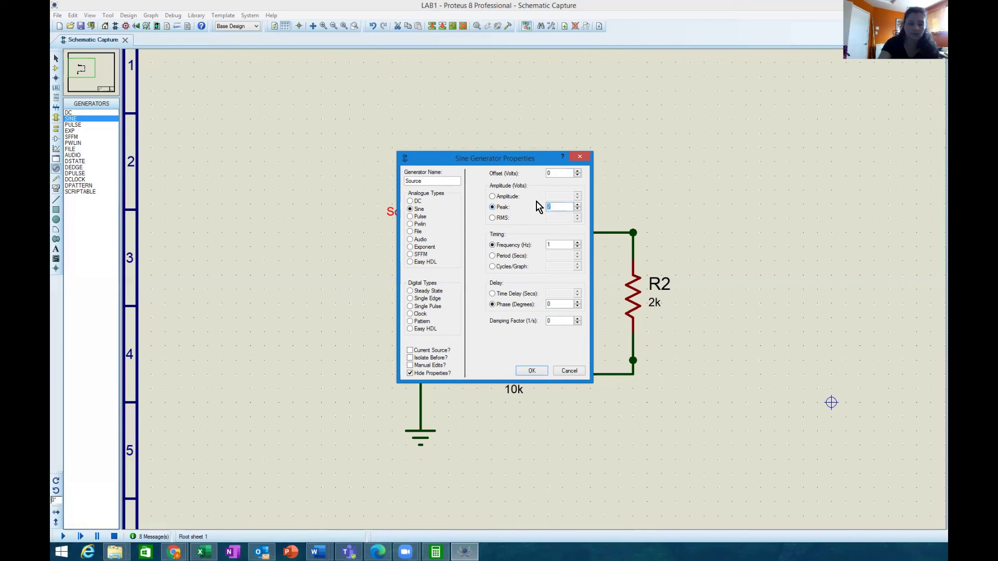
type("8")
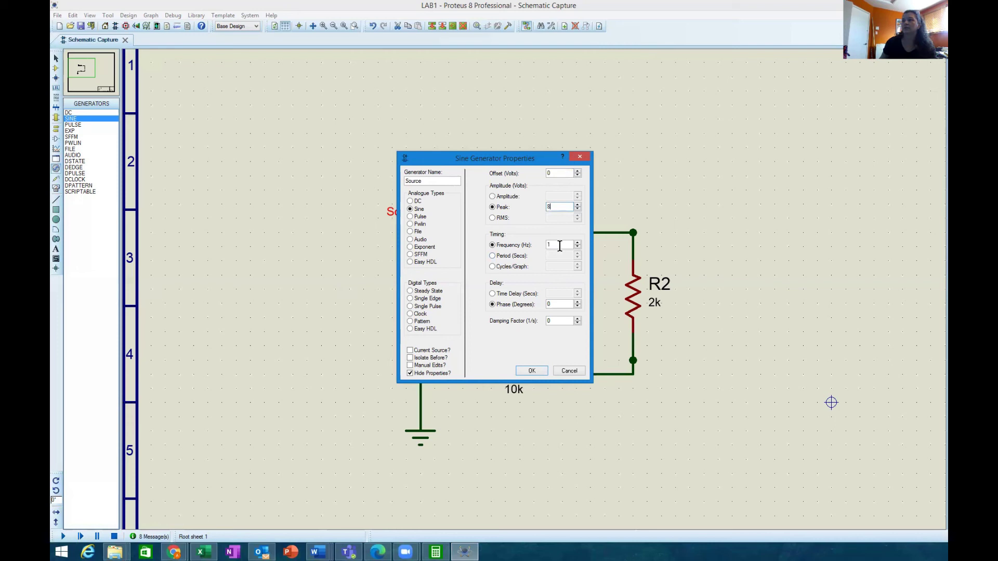
left_click(559, 246)
type("000")
left_click(530, 370)
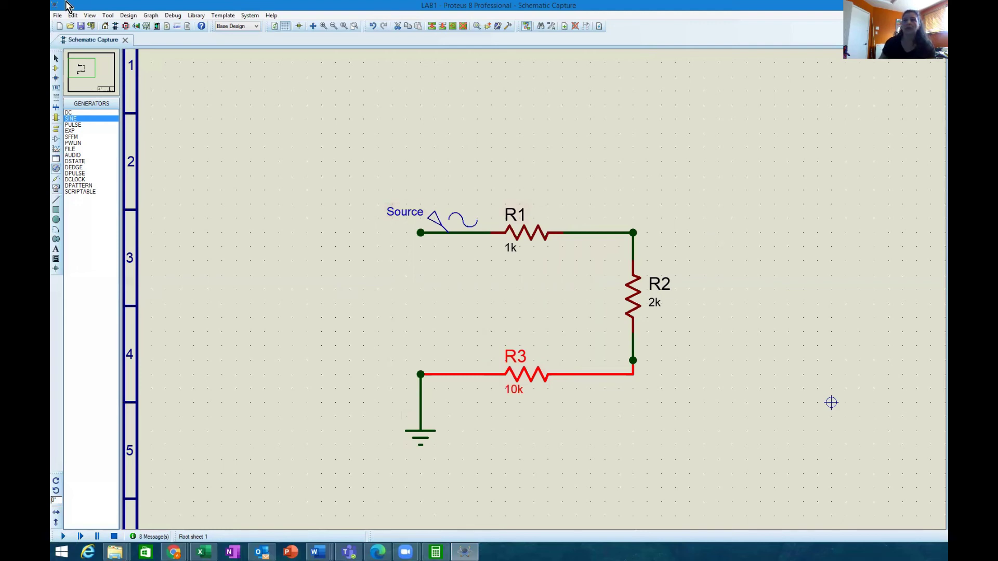
Step: Place an AC VOLTMETER from Virtual Instruments to the right of R2
left_click(57, 192)
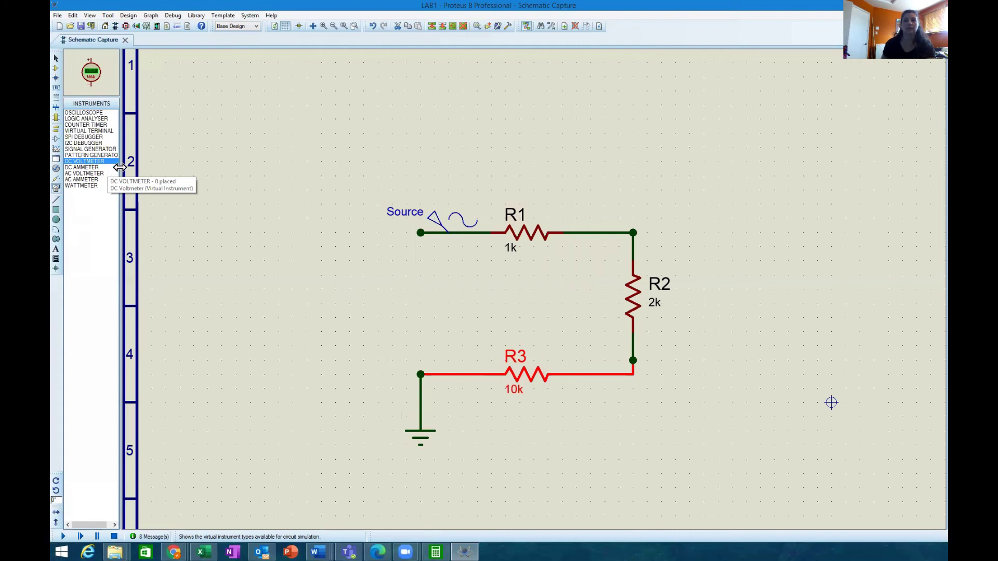
left_click(81, 173)
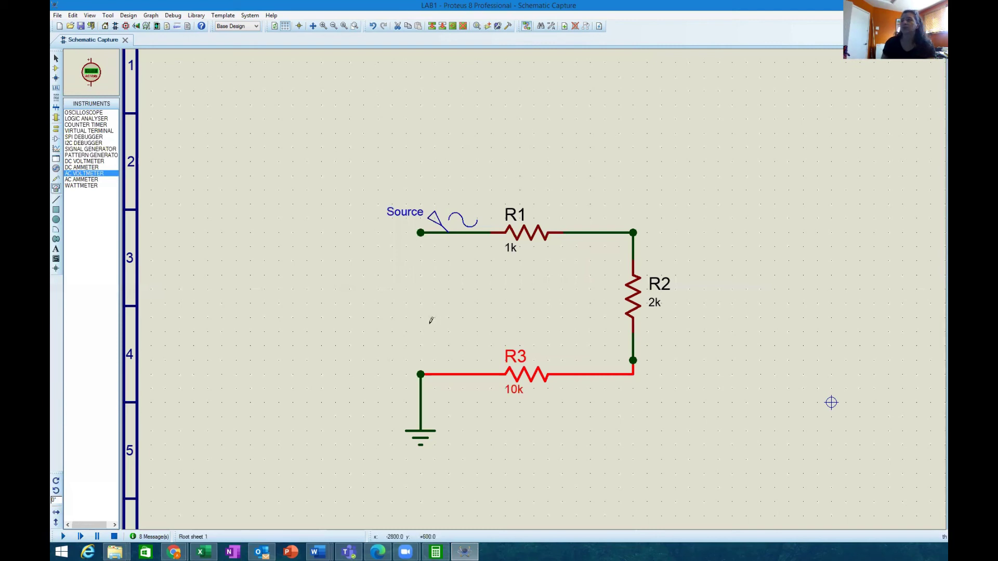
left_click(364, 292)
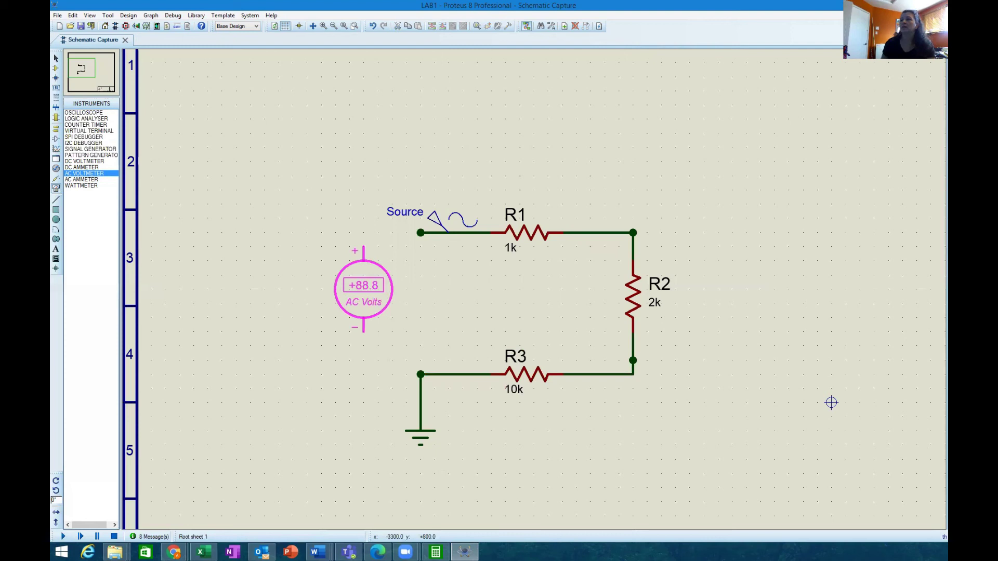
left_click(179, 247)
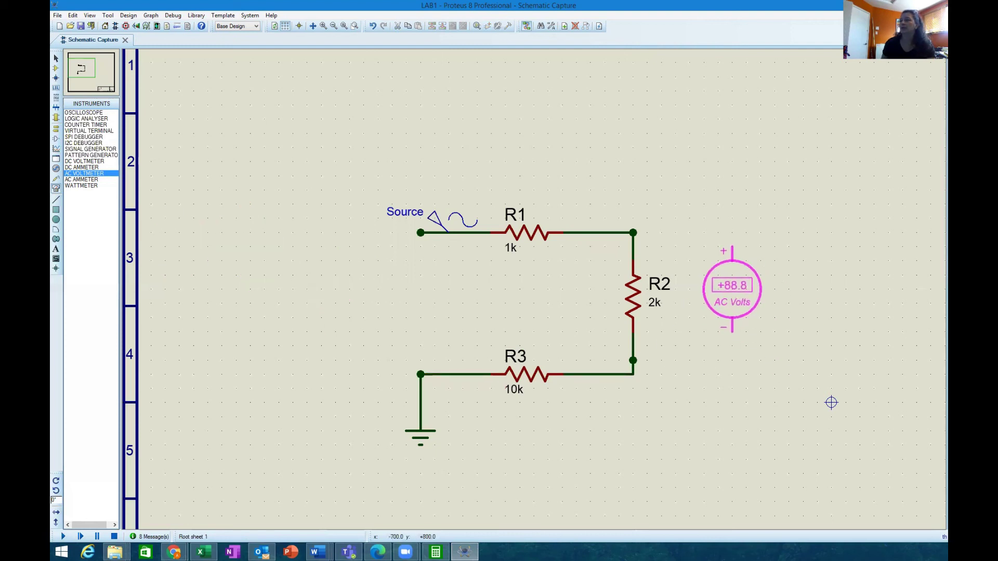
left_click(721, 304)
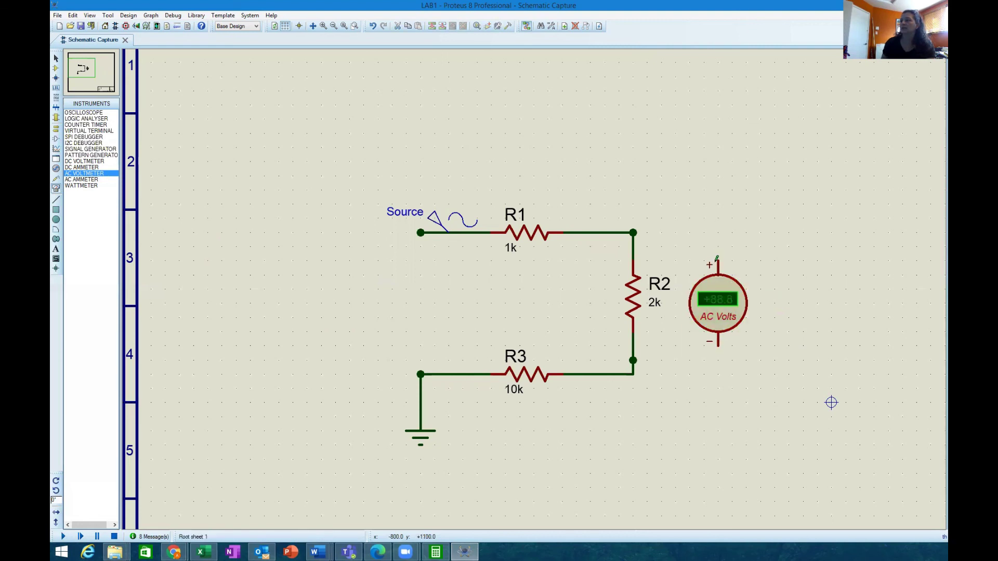
Step: Wire the voltmeter's + pin to the R1/R2 junction and its − pin to R2's lower node
left_click(717, 260)
left_click(633, 233)
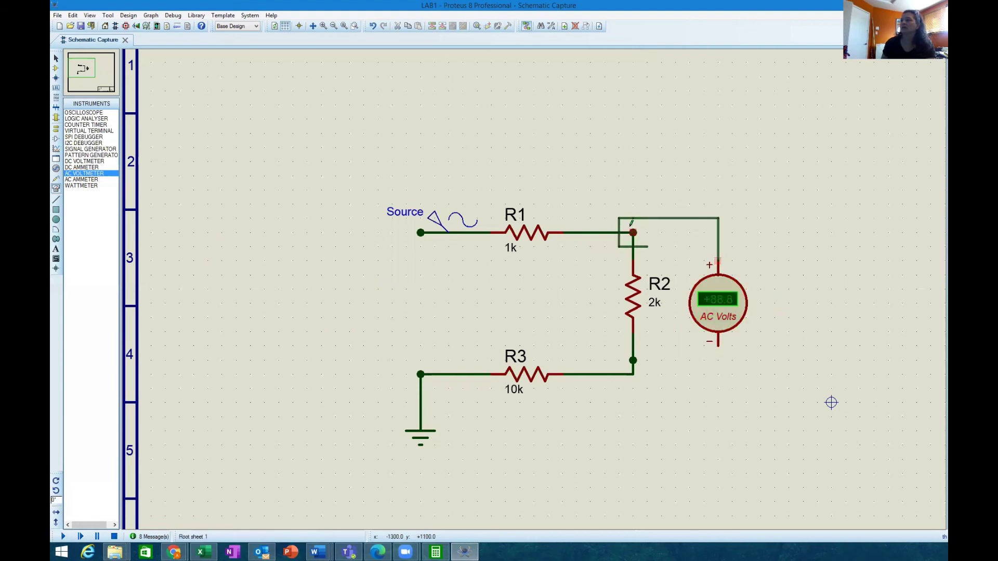
left_click(633, 232)
left_click(720, 343)
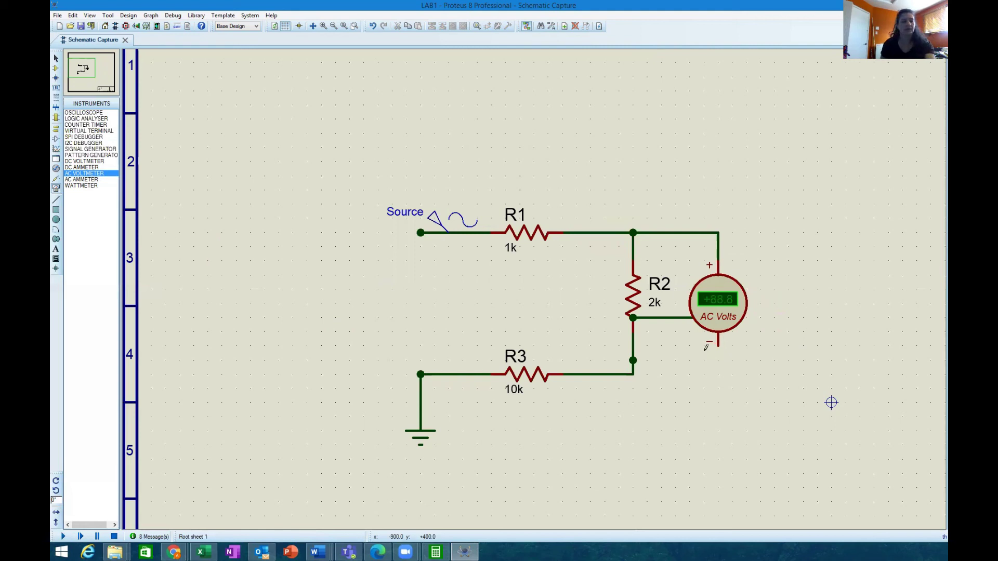
key("ctrl+z")
left_click(717, 346)
left_click(633, 360)
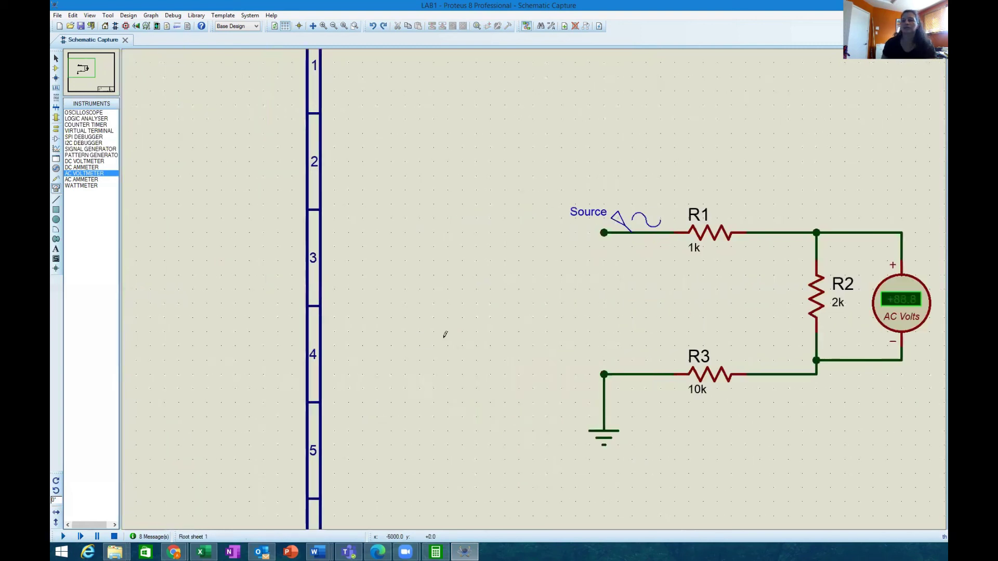
key("Escape")
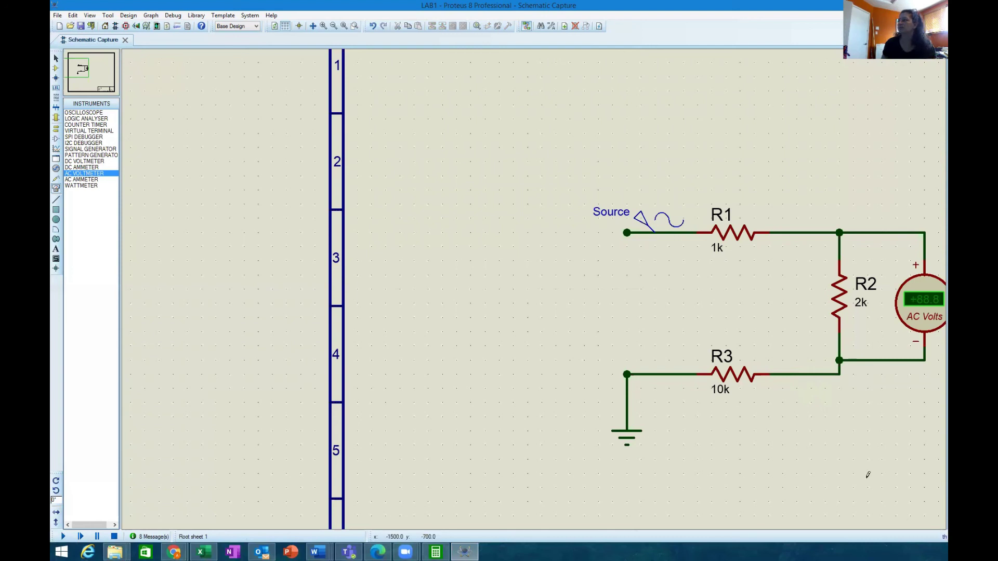
Step: Run the circuit simulation
scroll(541, 242, "down", 2)
scroll(541, 241, "up", 2)
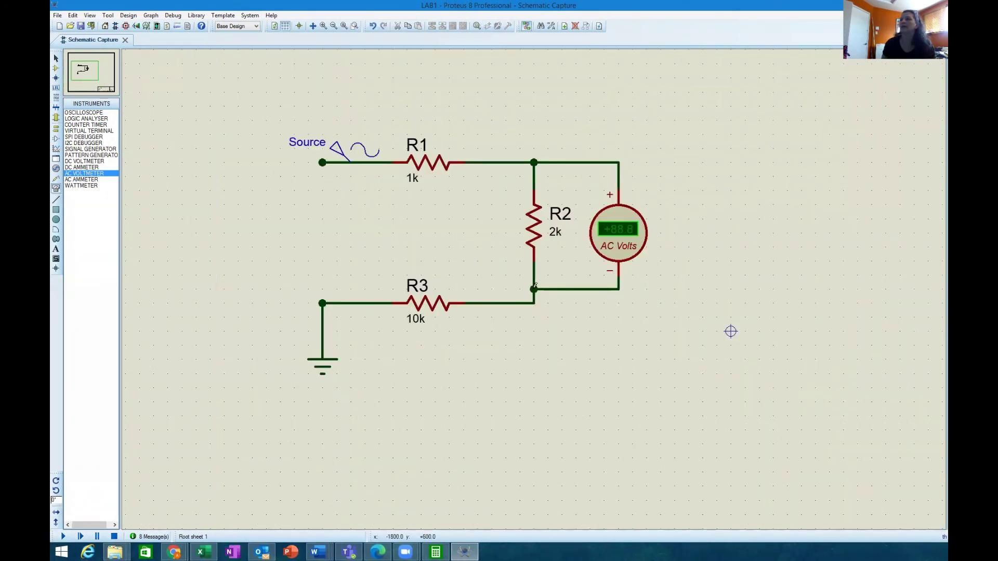
scroll(492, 307, "up", 1)
left_click(63, 535)
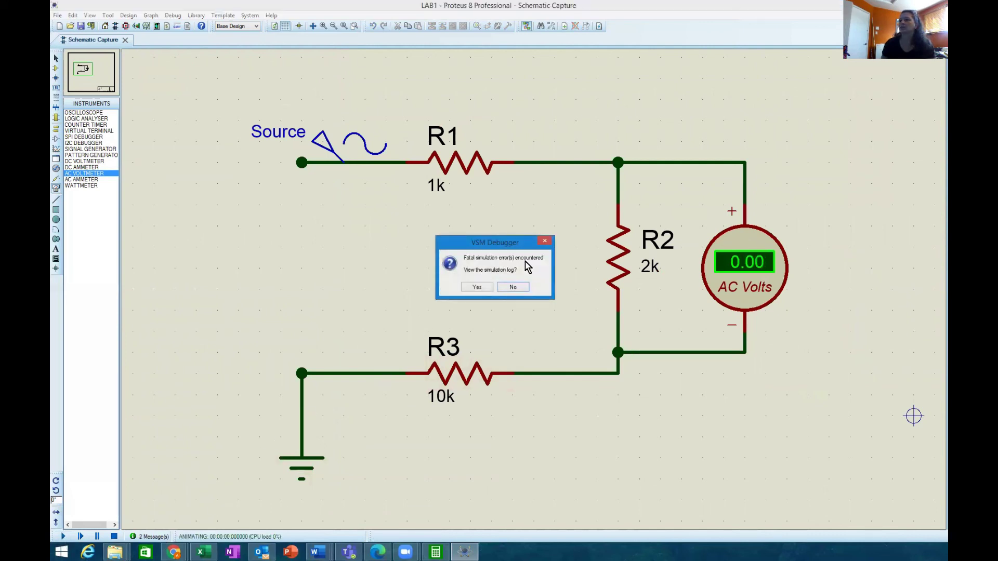
left_click(475, 288)
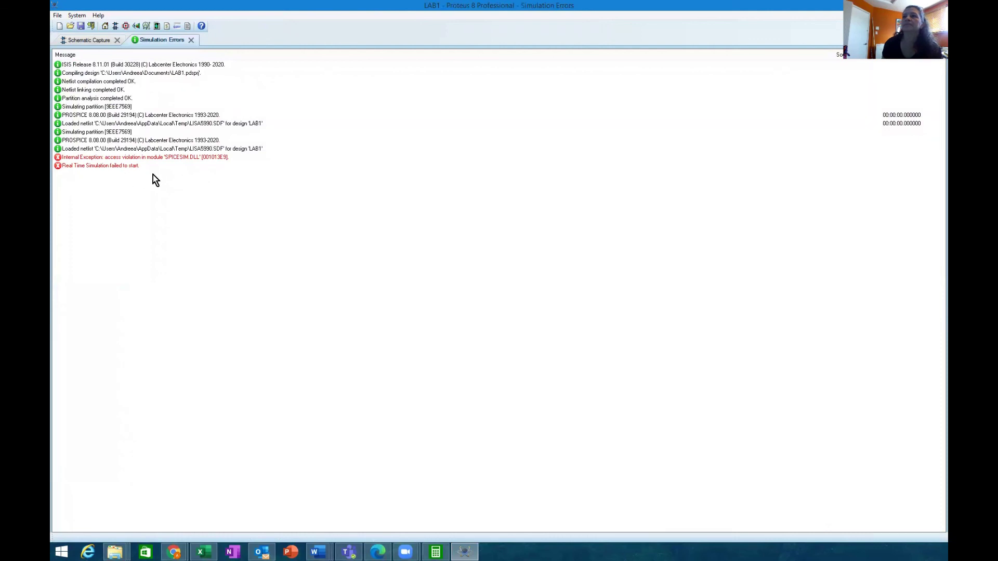
left_click(191, 41)
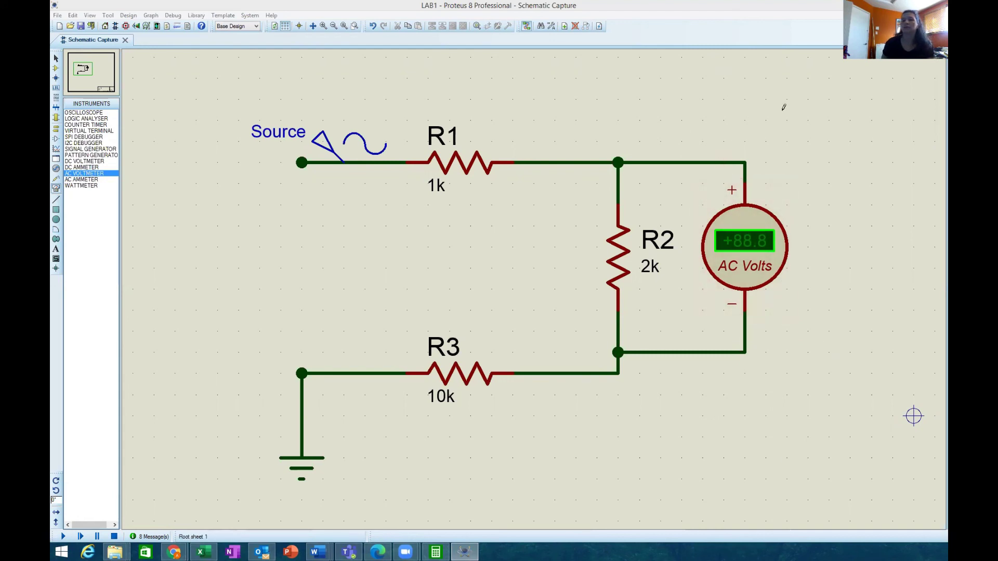
Step: Rerun the simulation so the R2 voltmeter reads +0.44 V
left_click(63, 537)
left_click(62, 538)
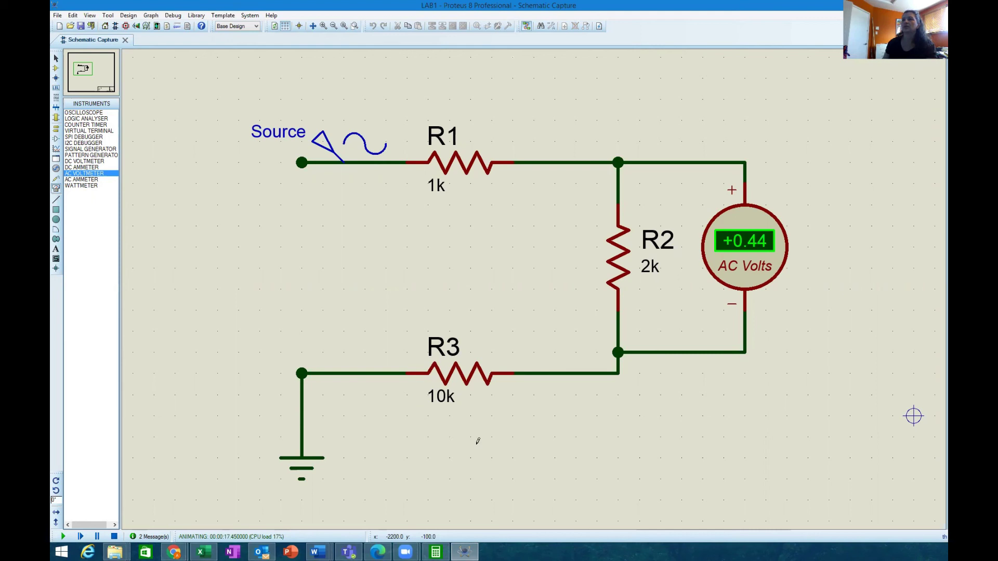
right_click(365, 232)
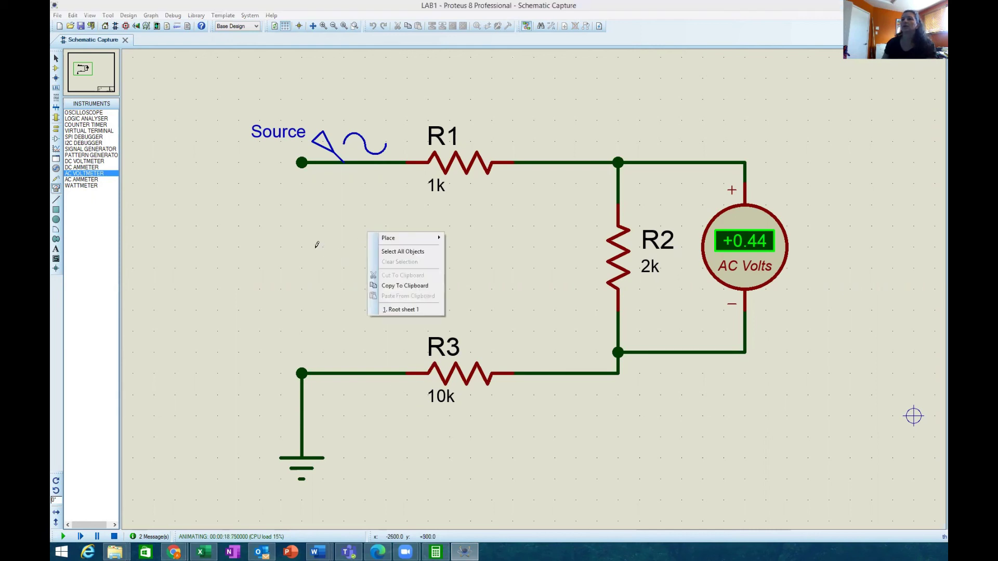
left_click(316, 244)
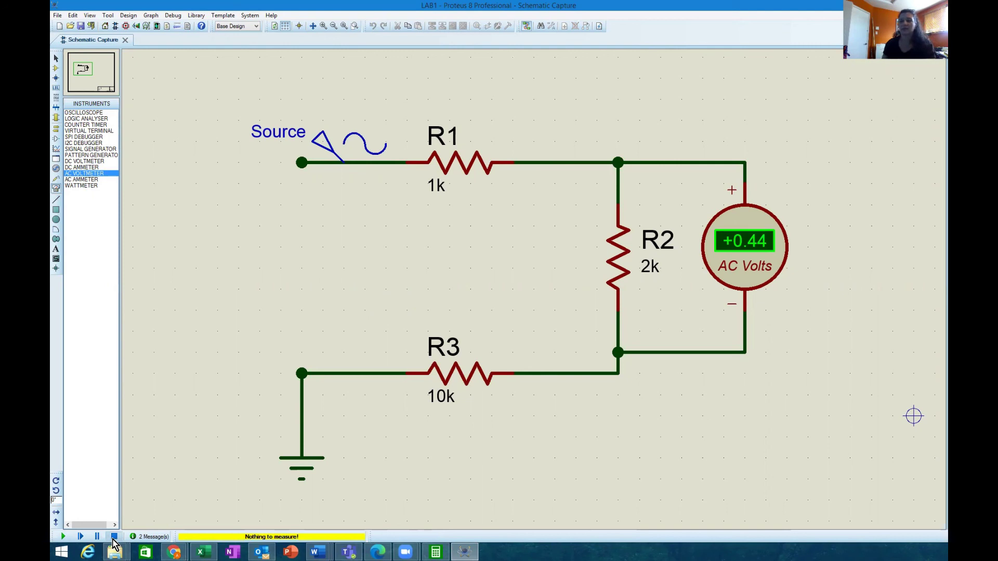
Step: Stop the simulation, place a second AC voltmeter and wire its + pin to the Source node
left_click(114, 538)
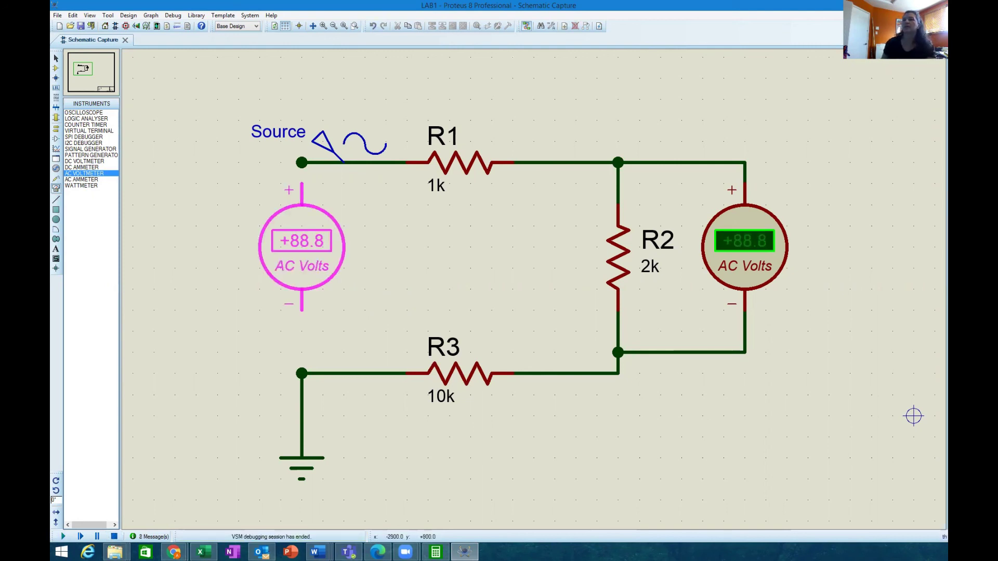
left_click(327, 263)
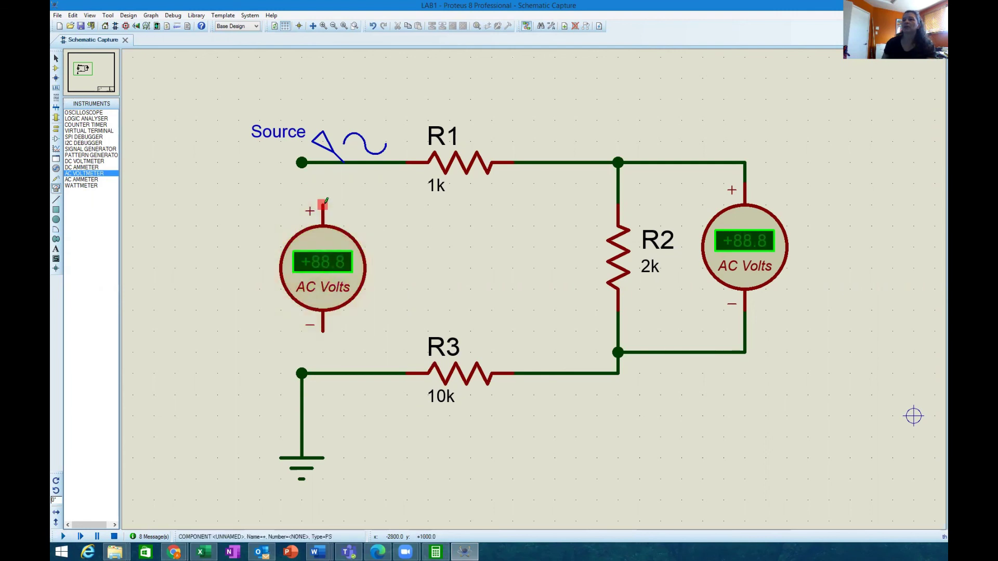
left_click(323, 205)
left_click(322, 162)
left_click(323, 163)
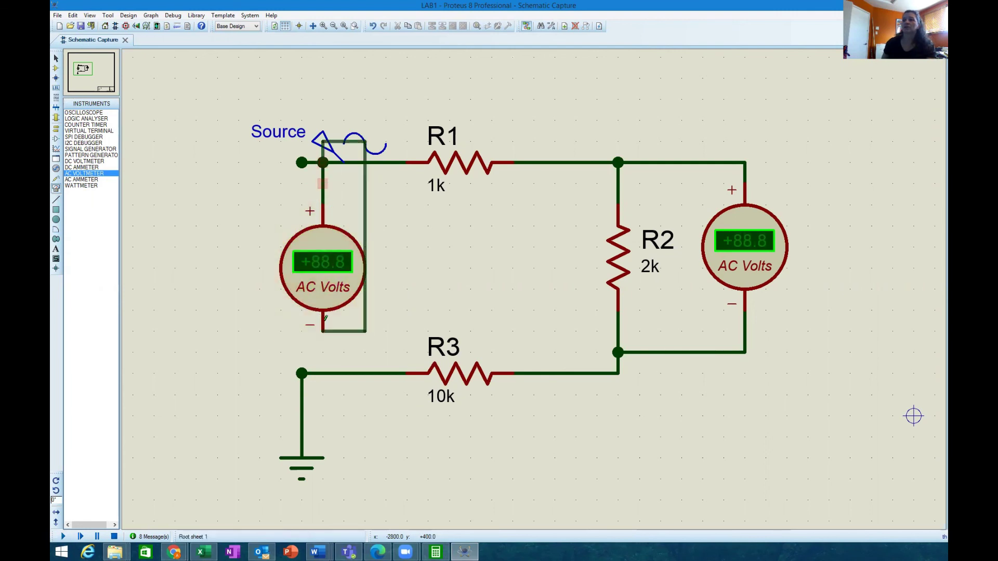
Step: Wire the second voltmeter's − pin to the grounded R3 line
key("Escape")
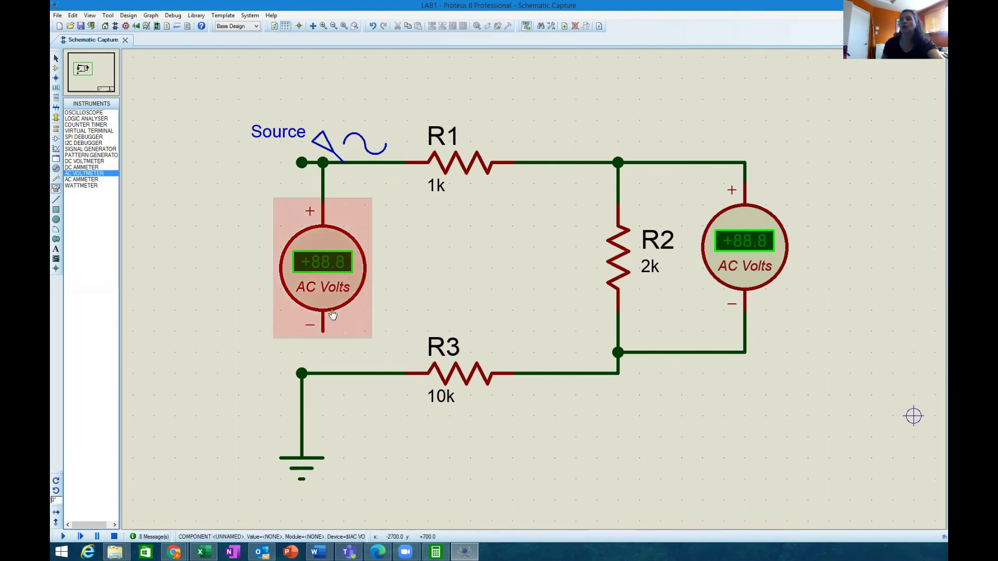
left_click(322, 331)
left_click(322, 373)
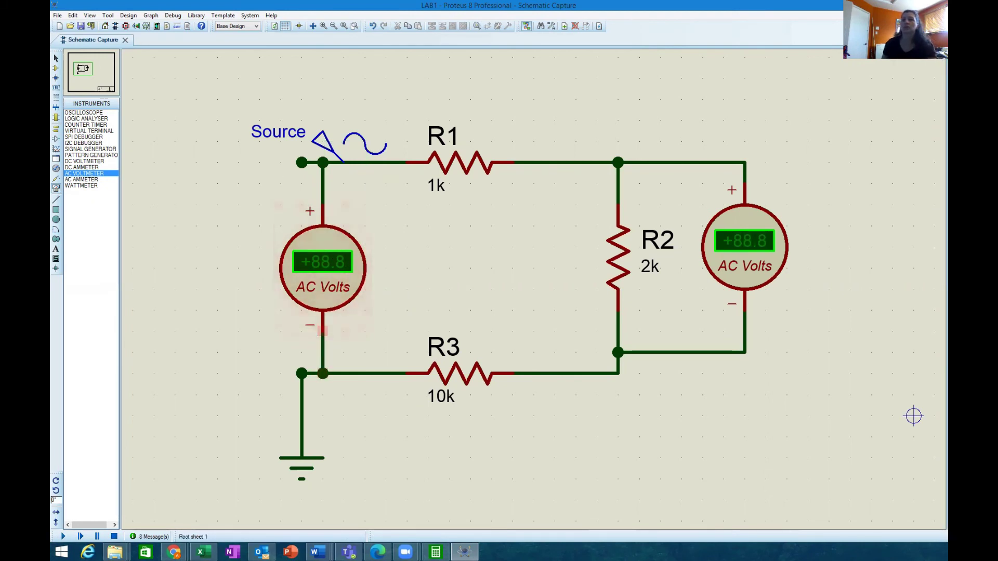
Step: Simulate to read +2.83 V across the source and +0.44 V across R2, then stop
left_click(63, 536)
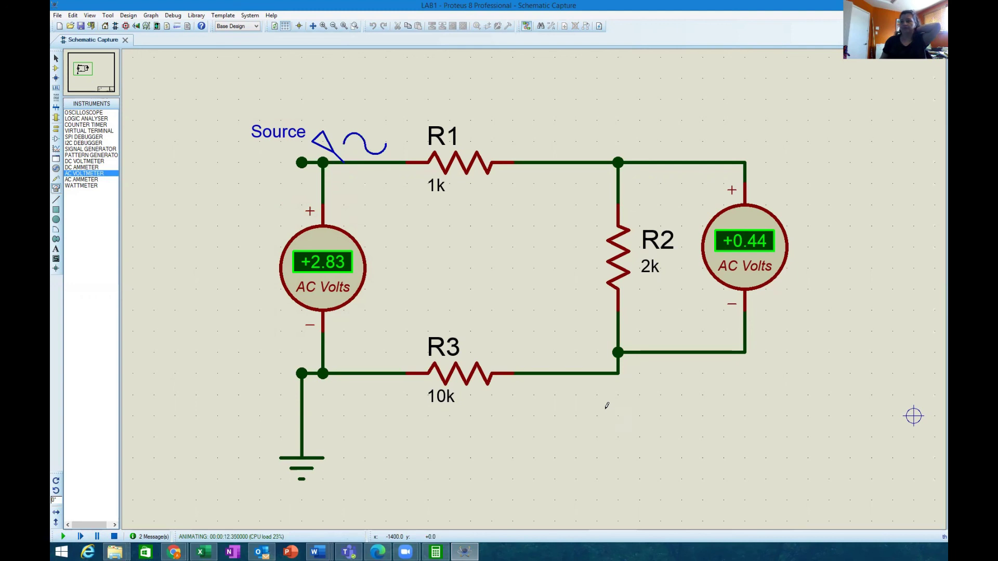
mouse_move(117, 548)
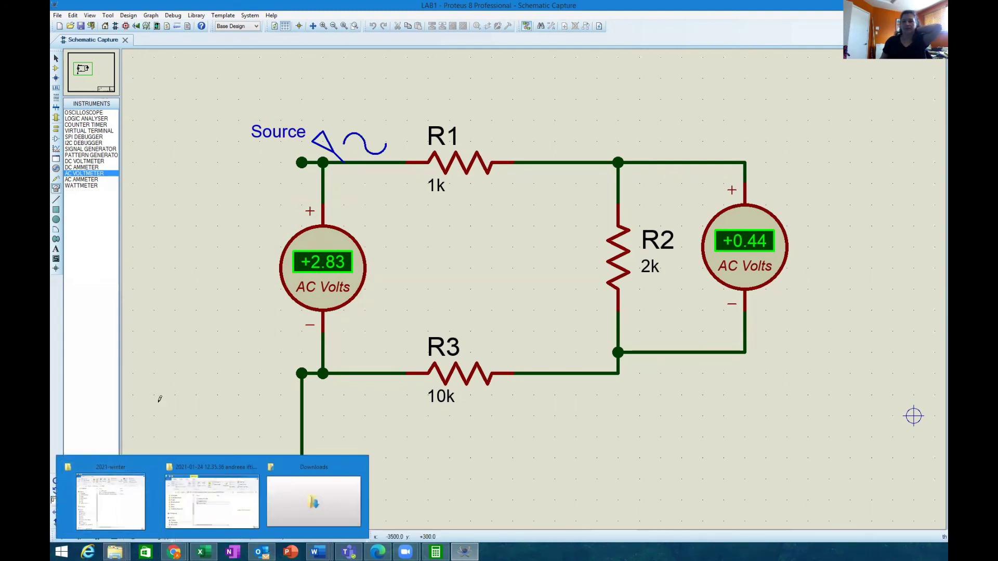
left_click(114, 536)
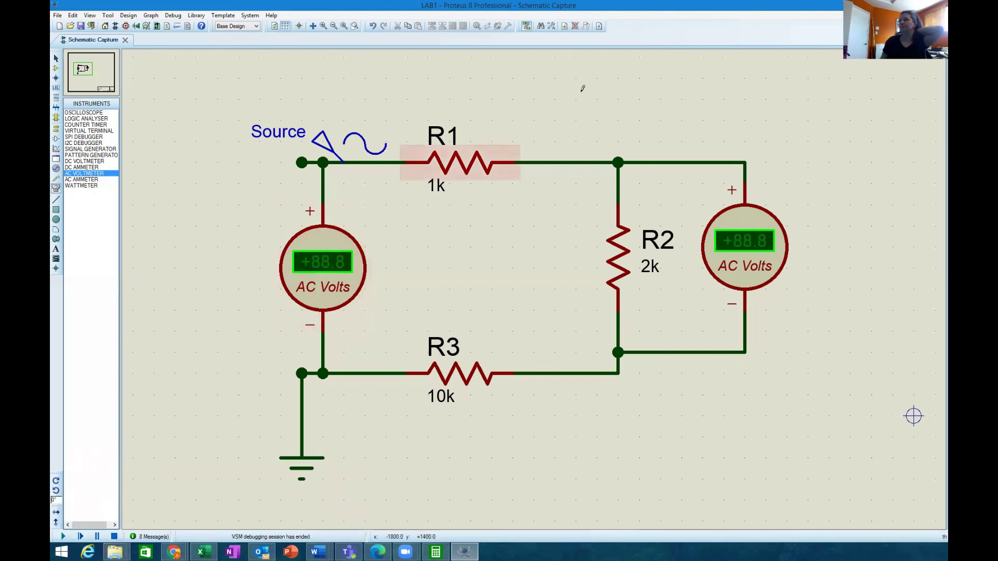
left_click(666, 44)
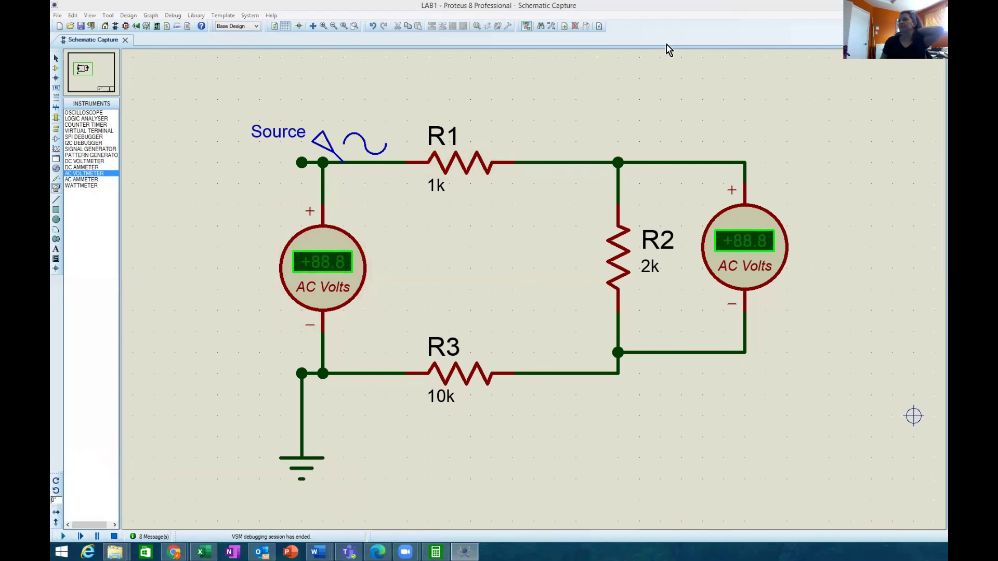